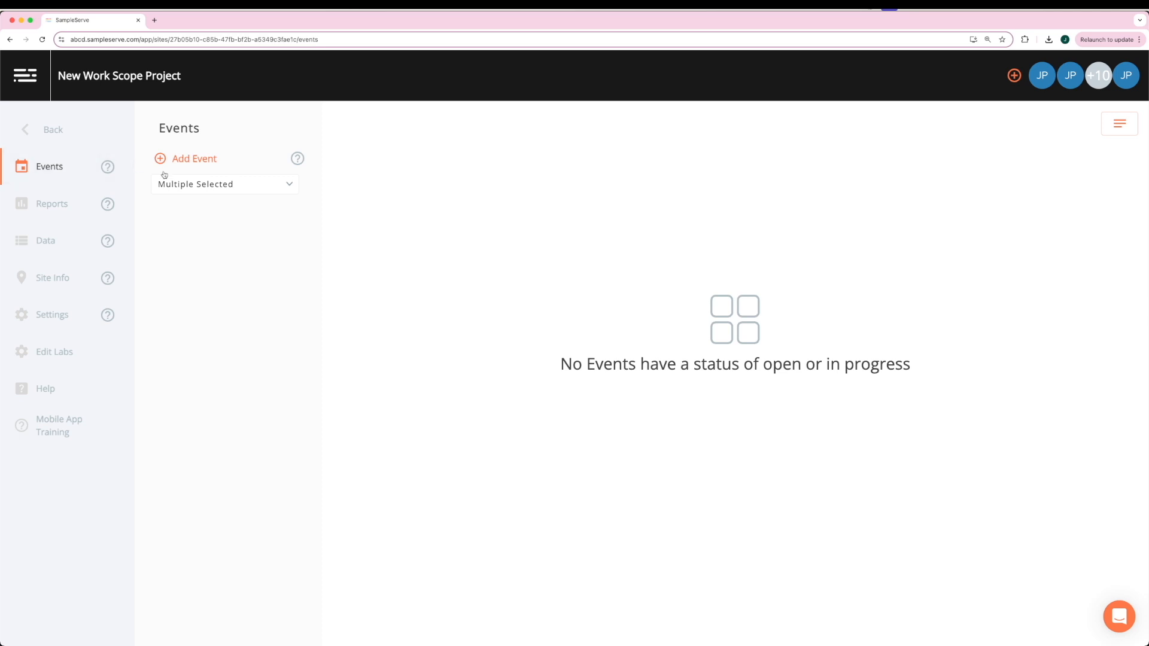
Step: Include completed events in the status filter of the project's event list
{"action": "left_click", "coordinate": [271, 189]}
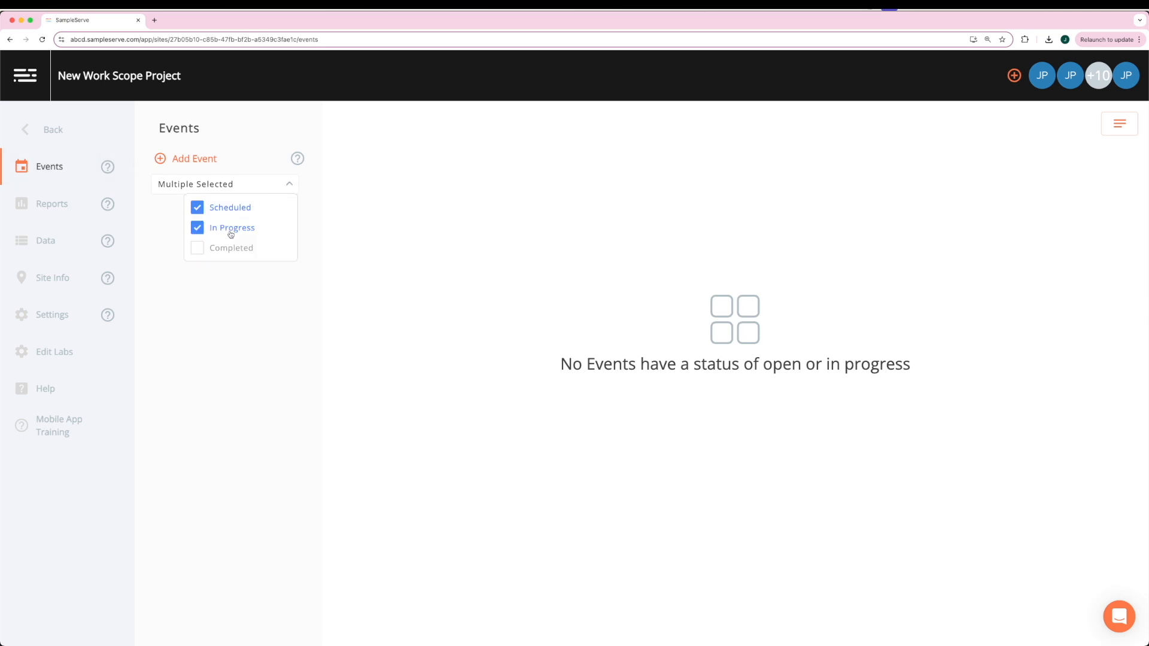
{"action": "left_click", "coordinate": [201, 251]}
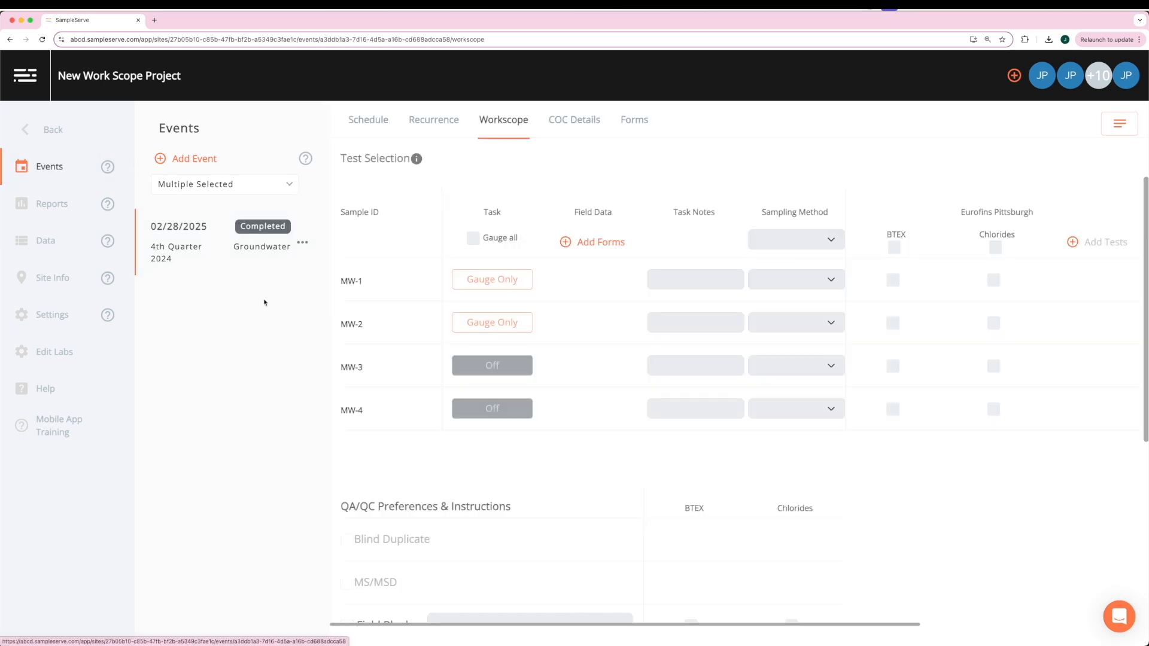
Step: Create a new Groundwater event named "1st Quarter 2025" with the sampling date 02/28/2025
{"action": "left_click", "coordinate": [210, 159]}
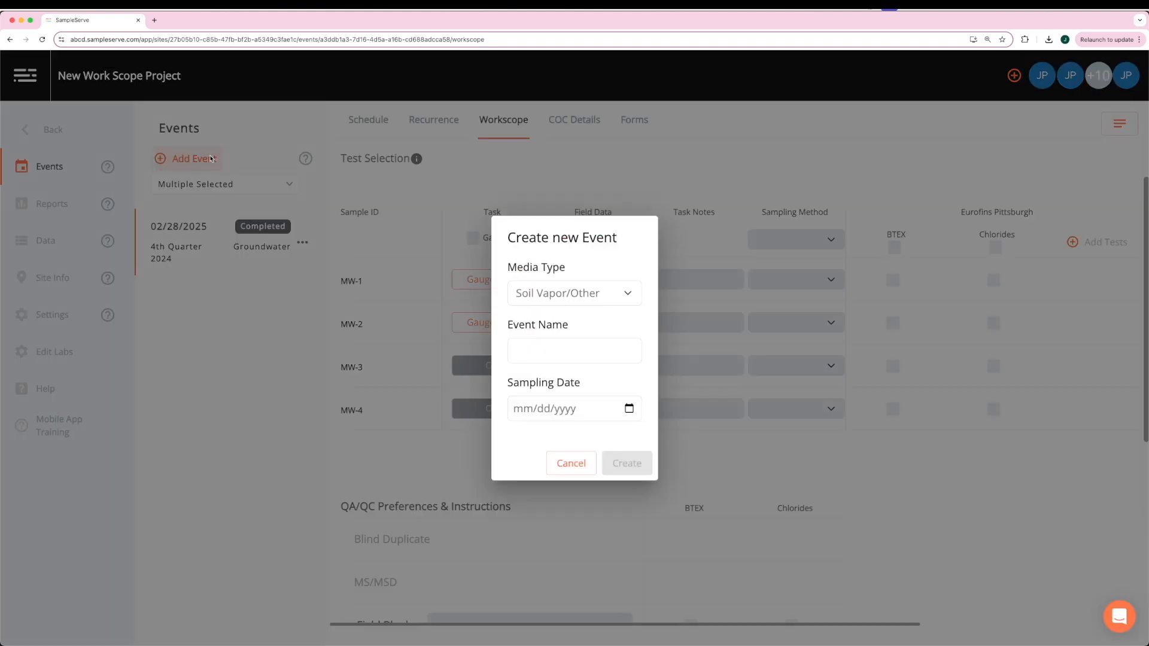
{"action": "left_click", "coordinate": [590, 296]}
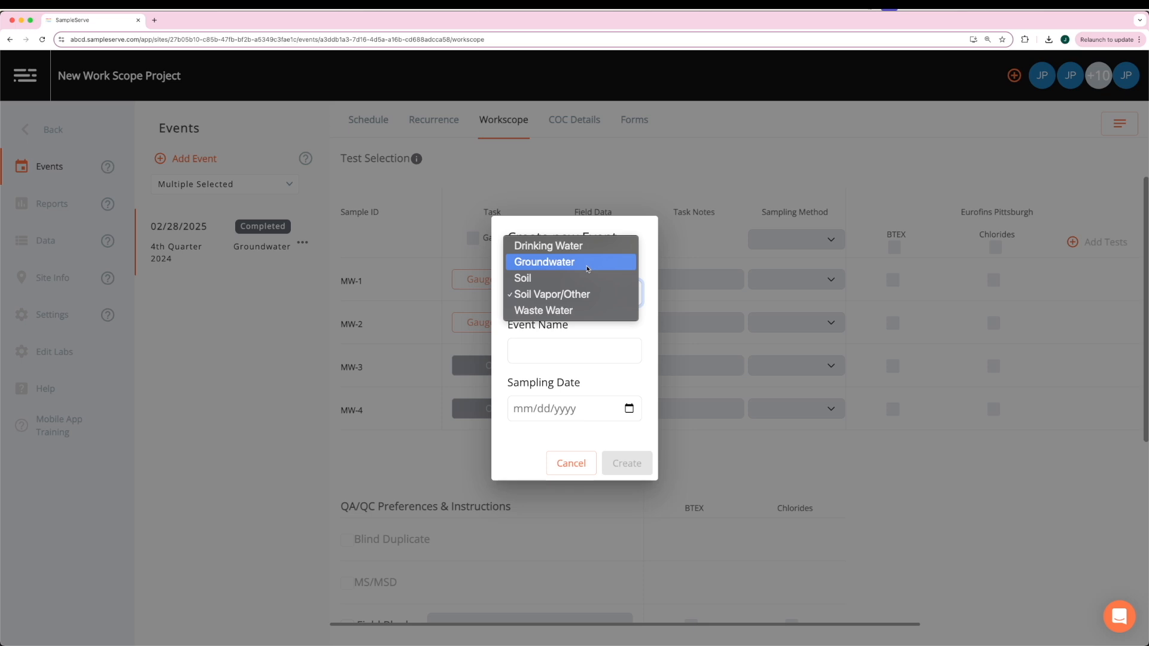
{"action": "left_click", "coordinate": [587, 269]}
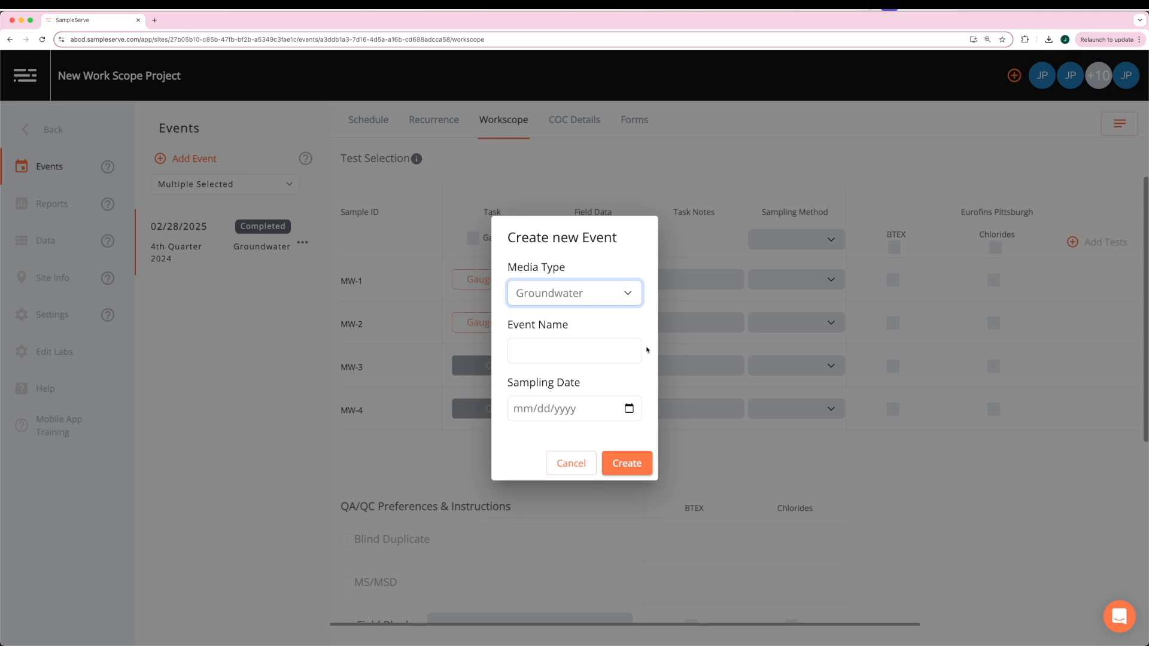
{"action": "left_click", "coordinate": [608, 353]}
{"action": "type", "text": "1st"}
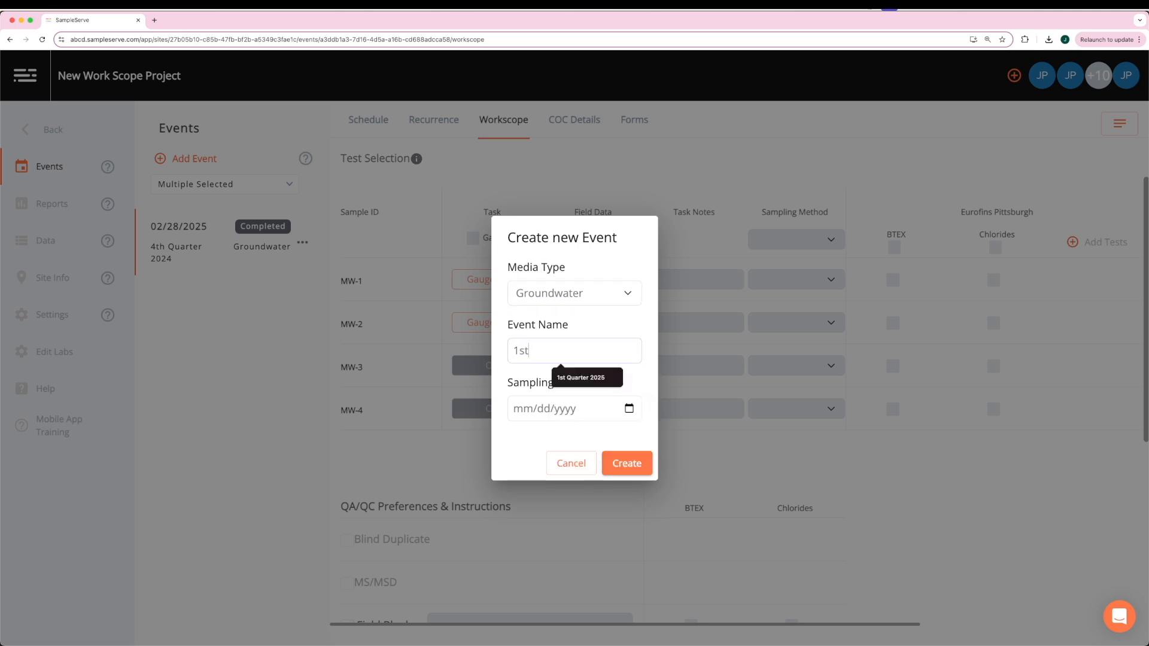
{"action": "left_click", "coordinate": [611, 377]}
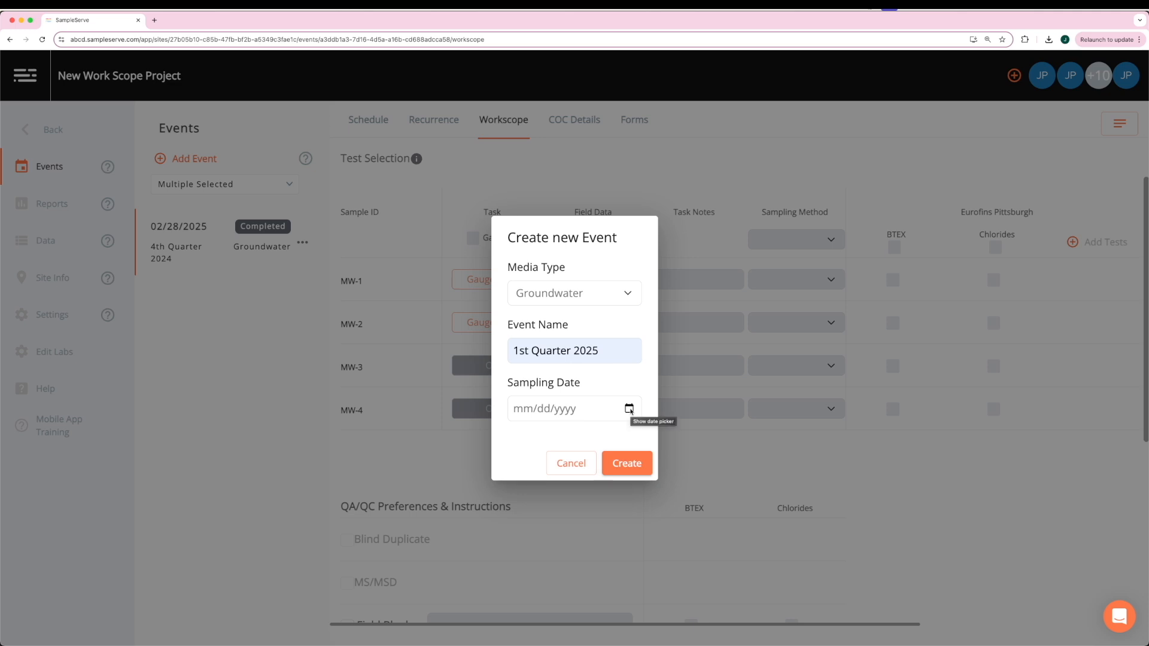
{"action": "left_click", "coordinate": [629, 409]}
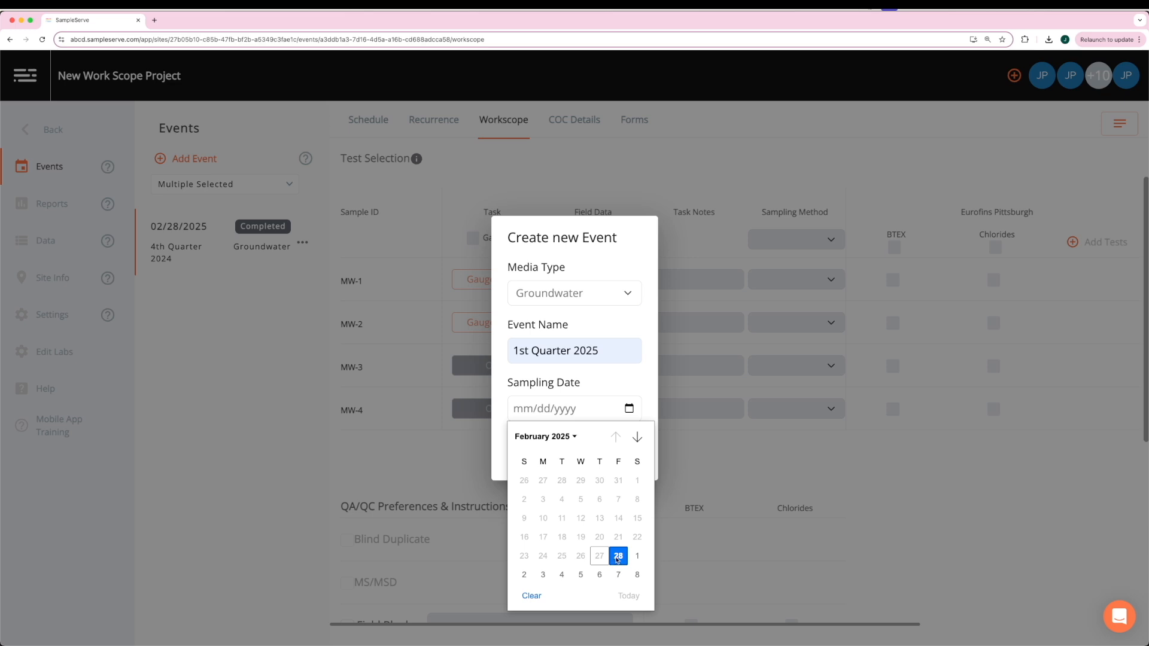
{"action": "left_click", "coordinate": [619, 558]}
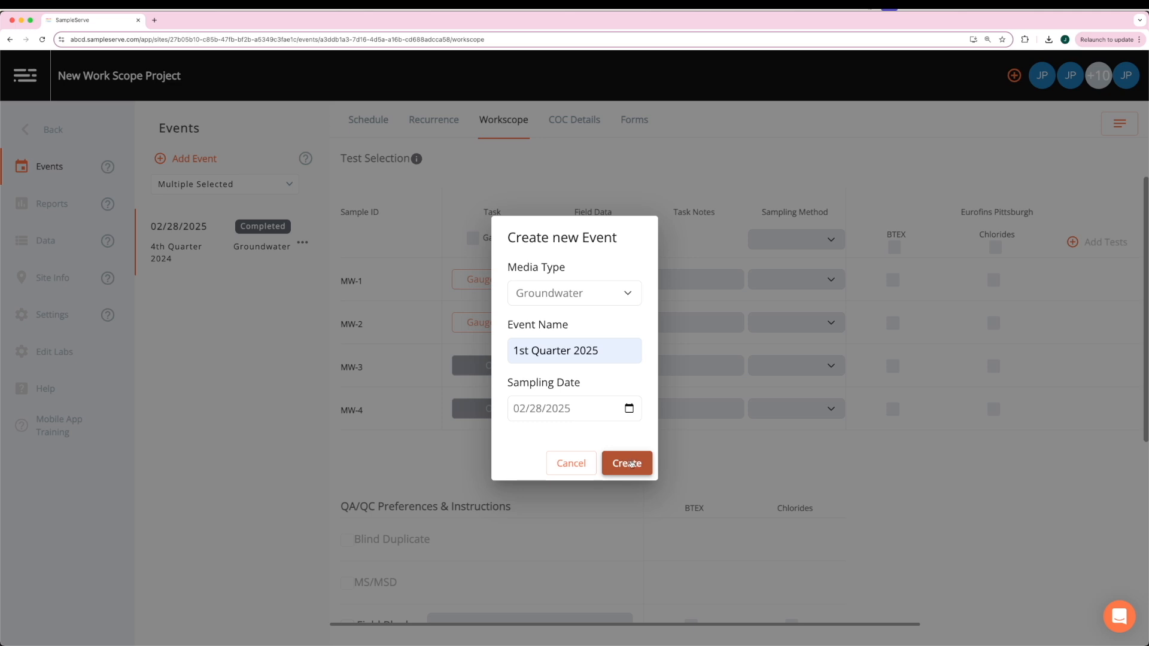
{"action": "left_click", "coordinate": [629, 464]}
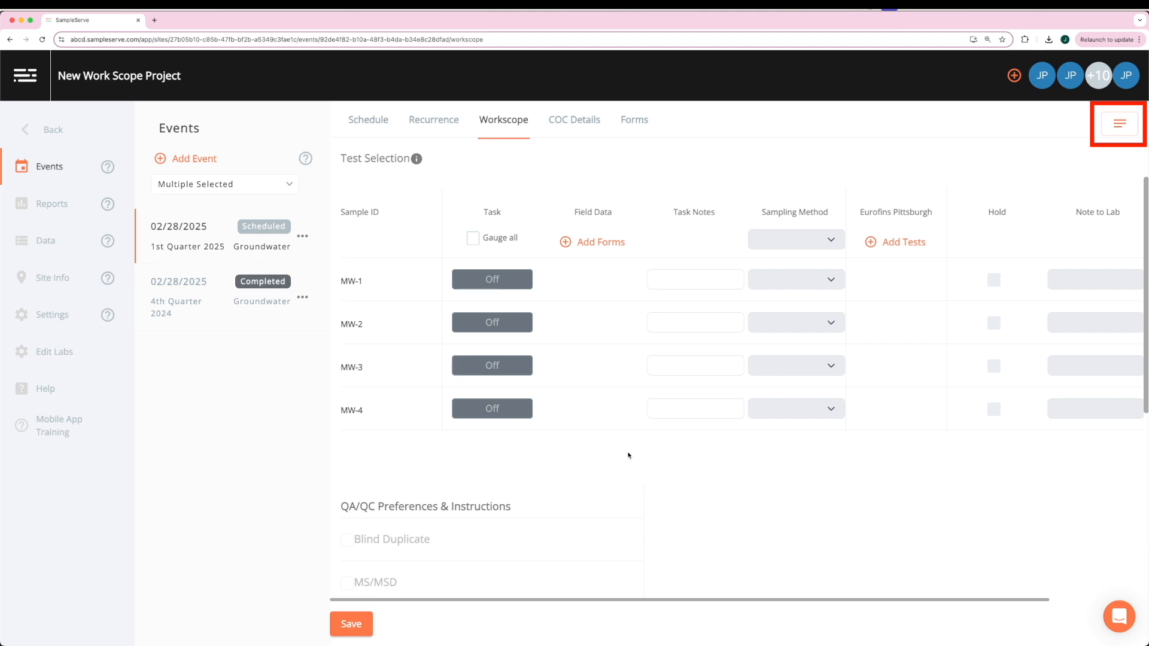
Step: View the site notes from the new event and close them without entering anything
{"action": "left_click", "coordinate": [1119, 122]}
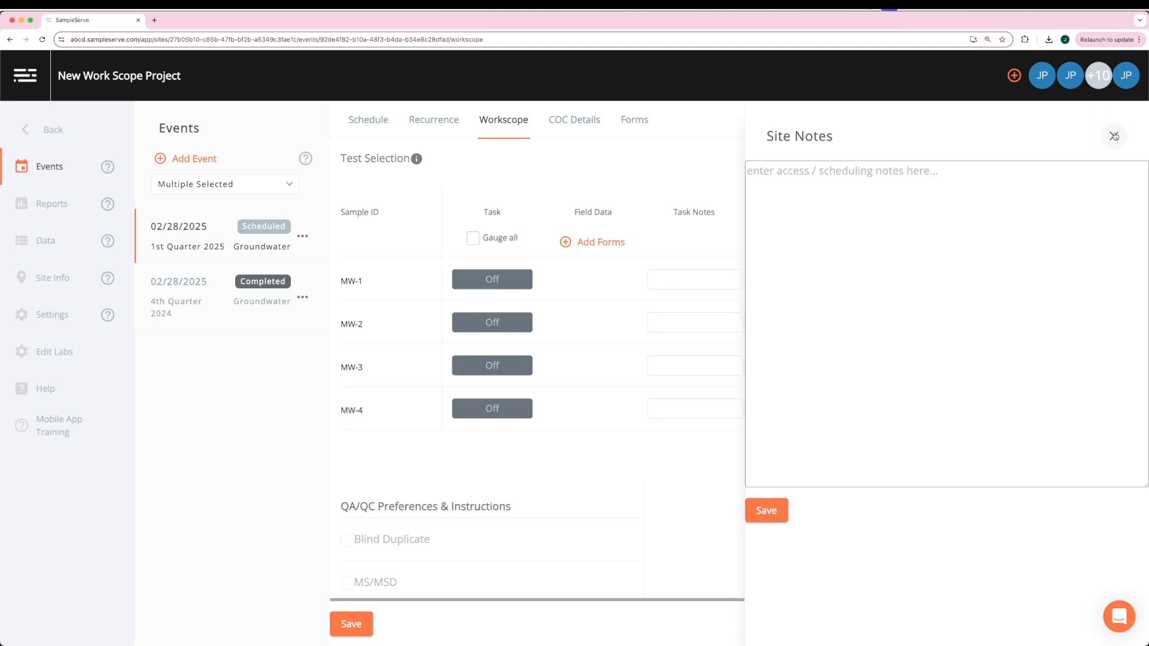
{"action": "left_click", "coordinate": [1114, 137]}
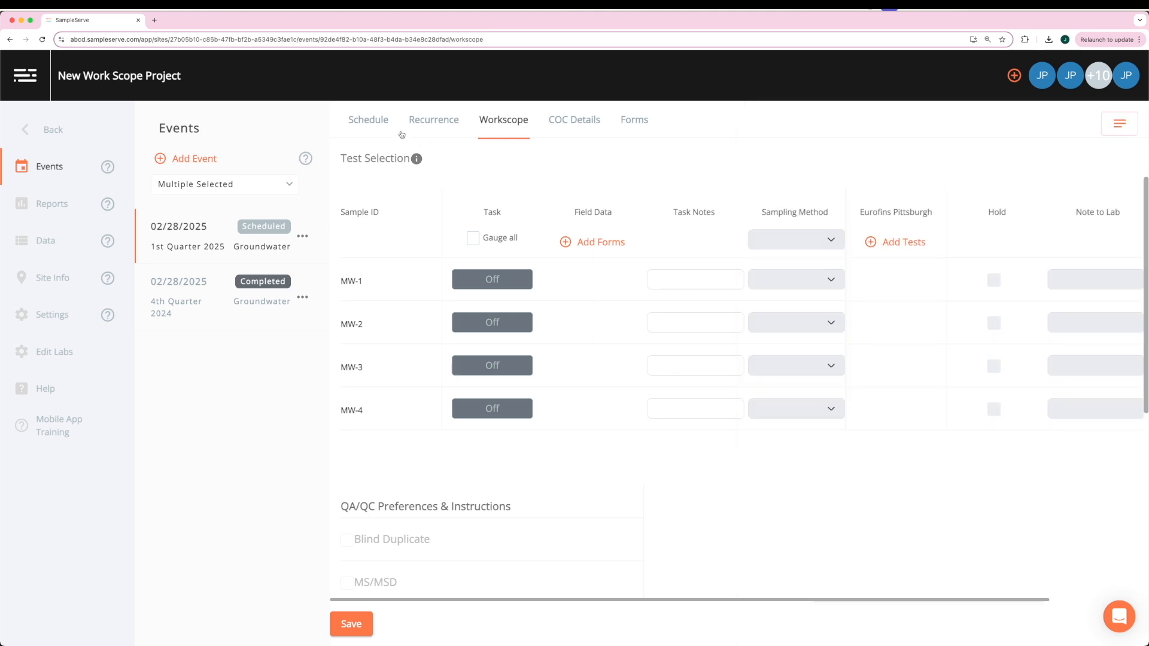
Step: Assign a user to the 1st Quarter 2025 event in its schedule and save the schedule
{"action": "left_click", "coordinate": [378, 128]}
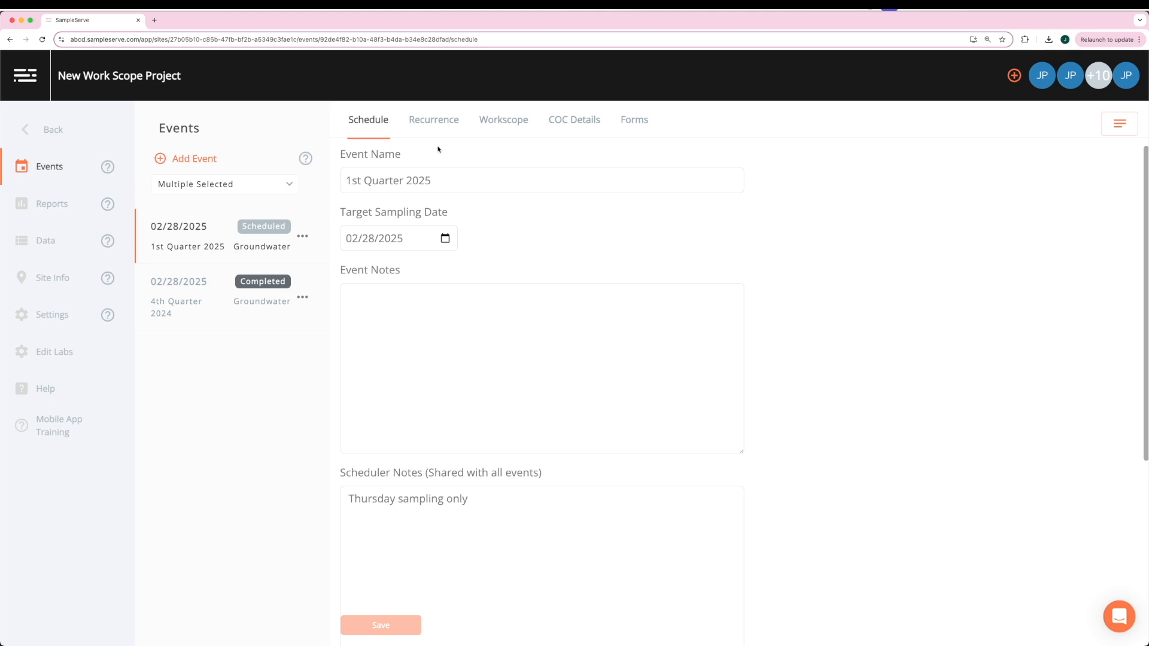
{"action": "scroll", "coordinate": [794, 418], "scroll_direction": "down", "scroll_amount": 1}
{"action": "scroll", "coordinate": [793, 418], "scroll_direction": "down", "scroll_amount": 3}
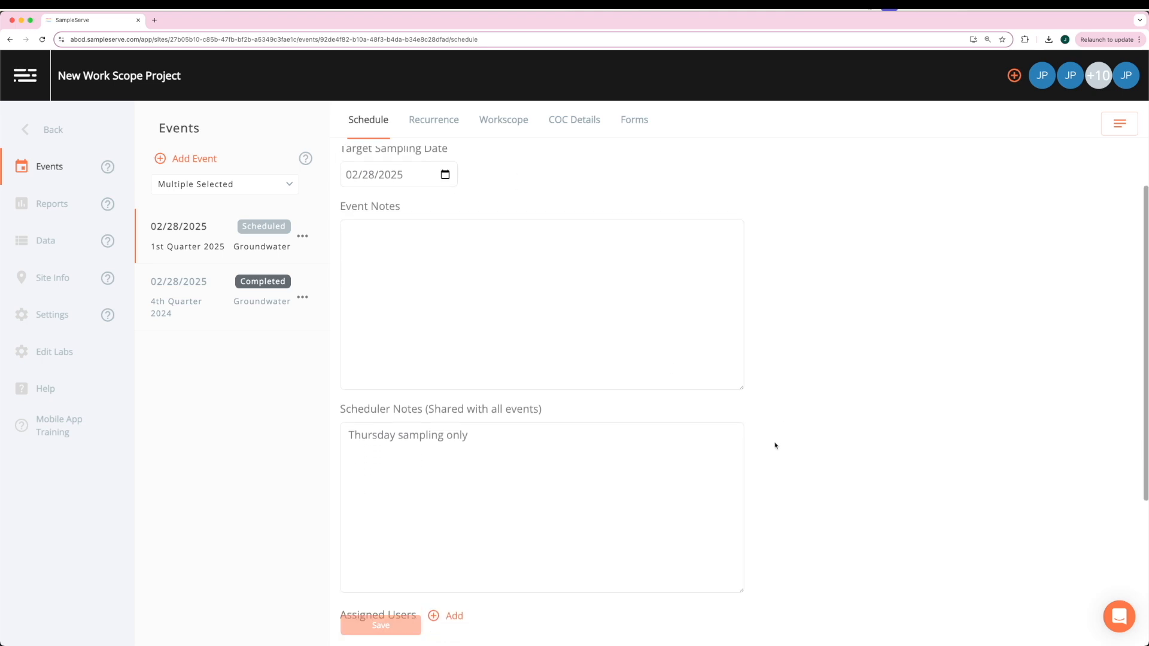
{"action": "scroll", "coordinate": [493, 443], "scroll_direction": "down", "scroll_amount": 1}
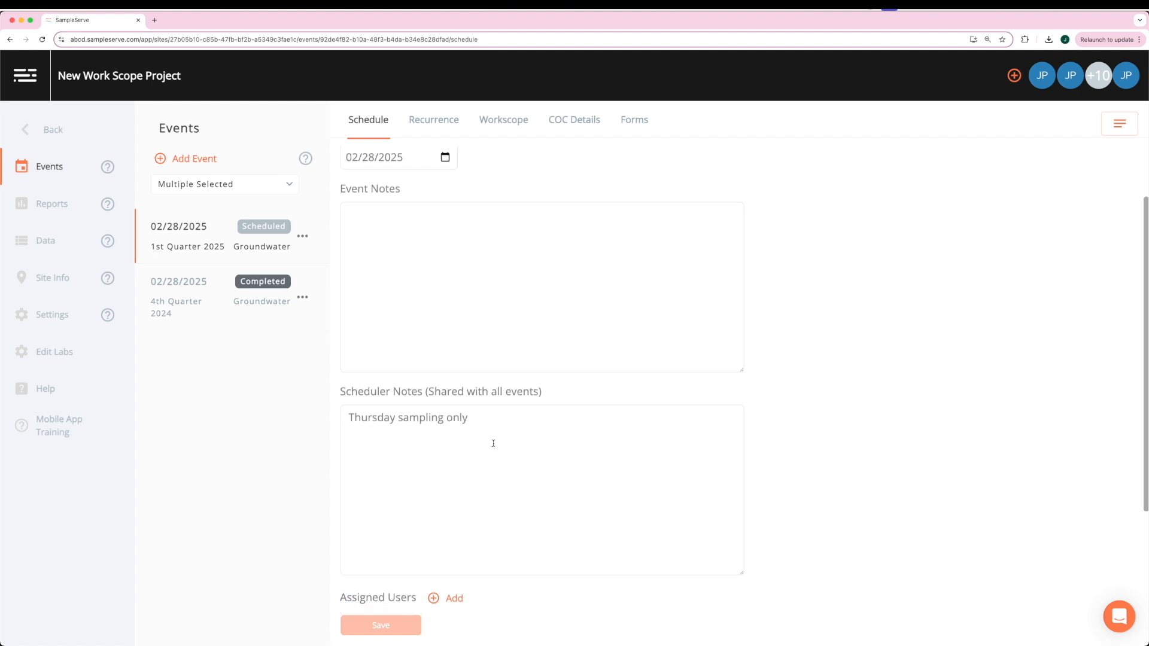
{"action": "scroll", "coordinate": [493, 443], "scroll_direction": "down", "scroll_amount": 1}
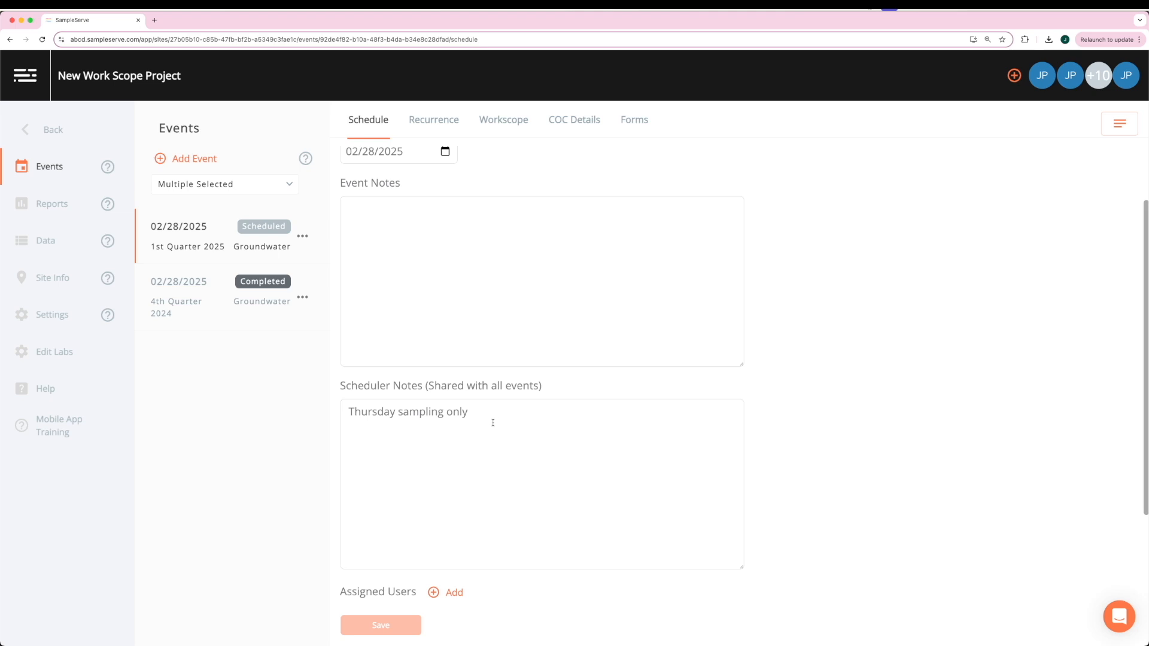
{"action": "scroll", "coordinate": [493, 422], "scroll_direction": "down", "scroll_amount": 3}
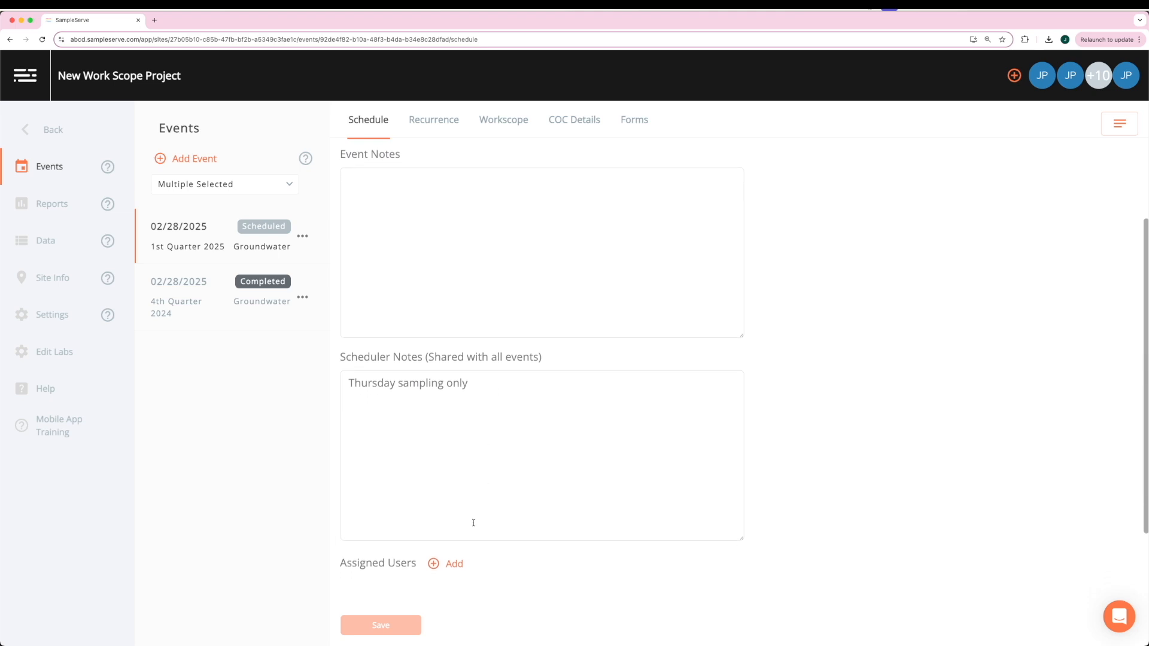
{"action": "left_click", "coordinate": [449, 572]}
{"action": "left_click", "coordinate": [565, 350]}
{"action": "left_click", "coordinate": [590, 392]}
{"action": "left_click", "coordinate": [654, 389]}
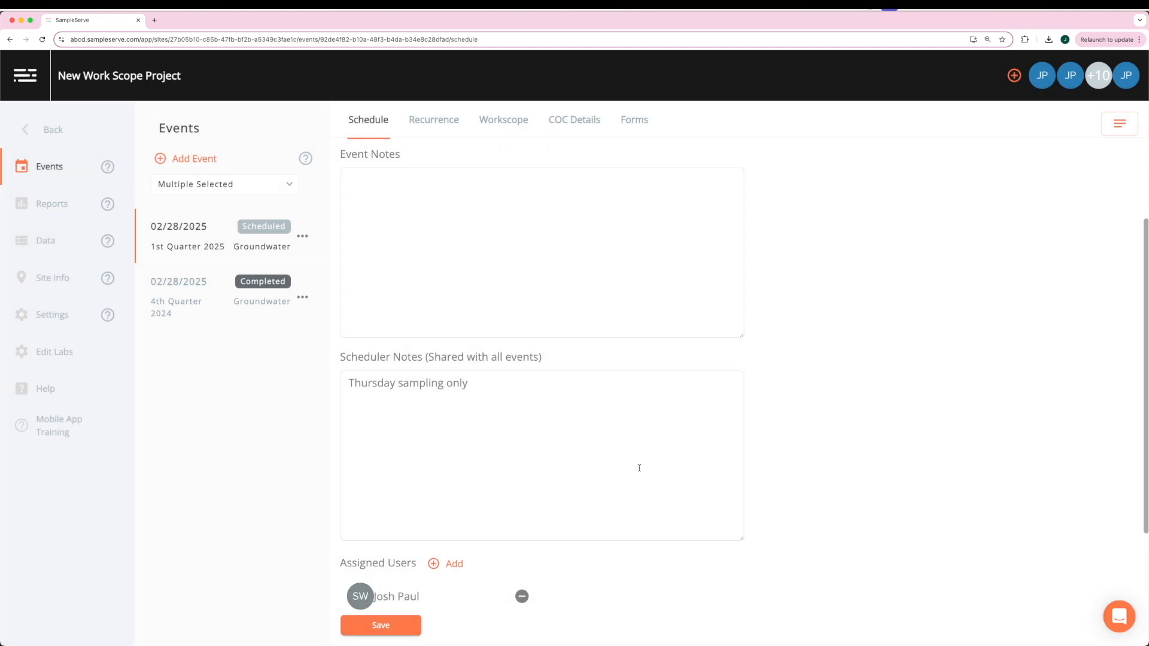
{"action": "left_click", "coordinate": [381, 626]}
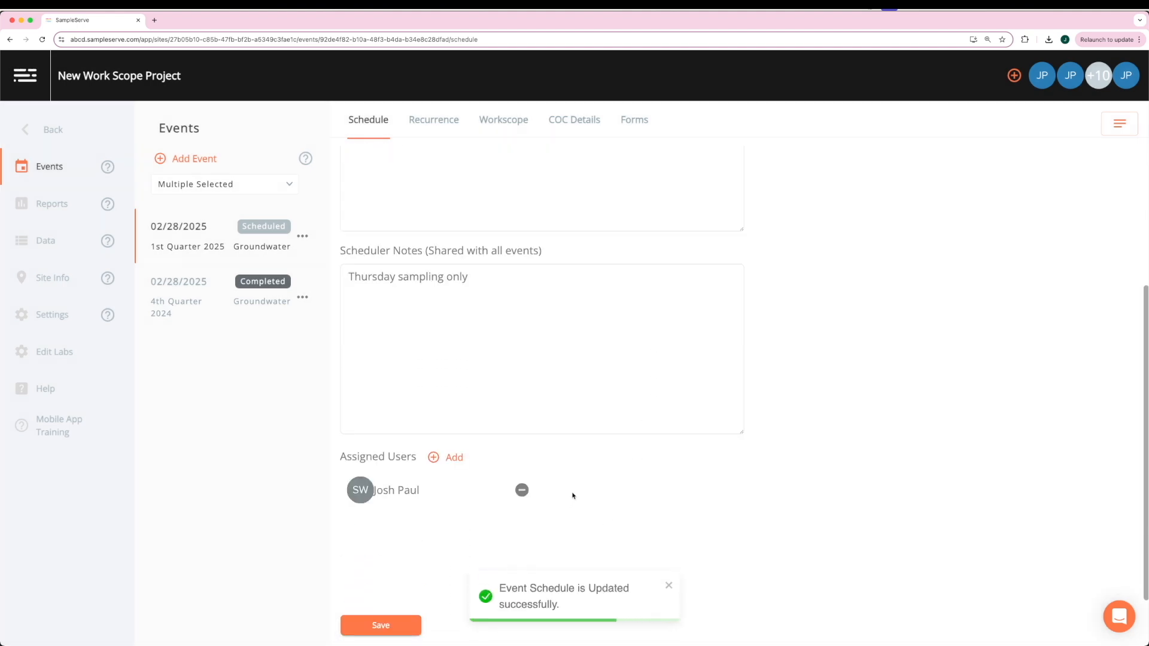
Step: Add the Well Inspection Form to the workscope's field data and apply it to all wells, MW-1 to MW-4
{"action": "scroll", "coordinate": [594, 457], "scroll_direction": "up", "scroll_amount": 4}
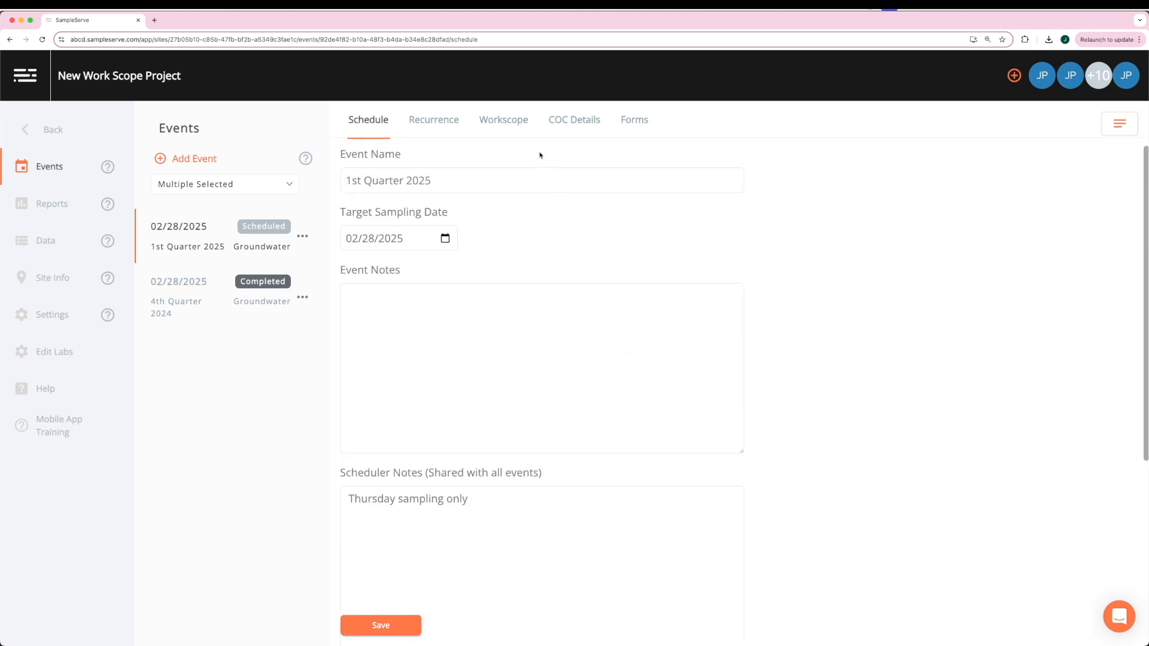
{"action": "left_click", "coordinate": [519, 125]}
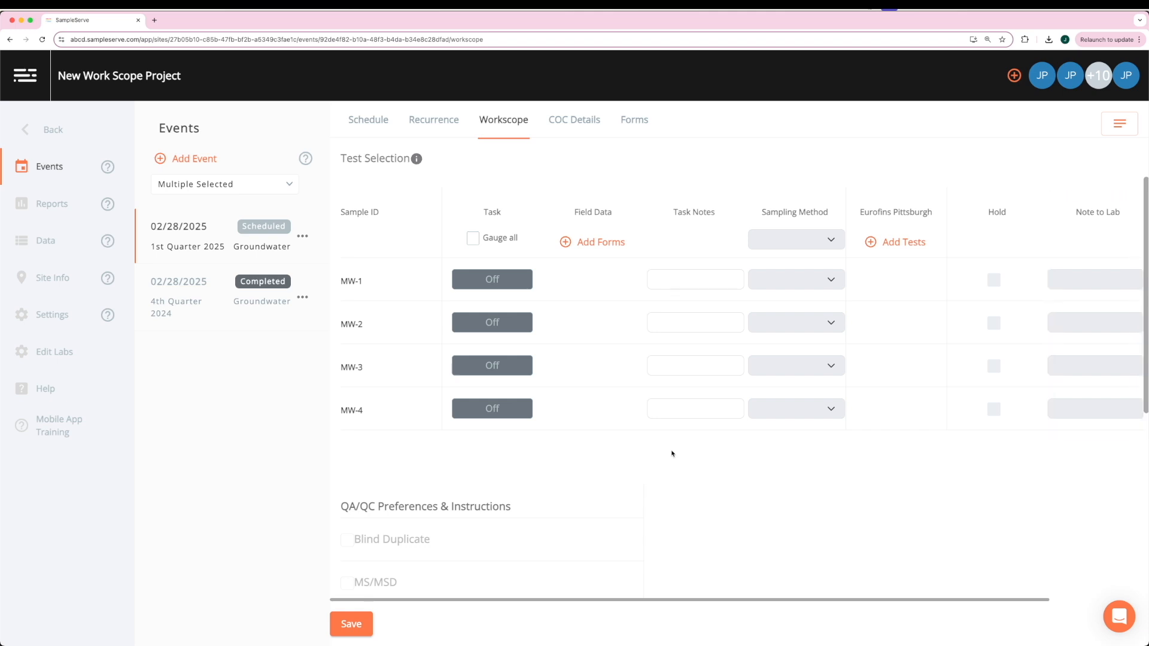
{"action": "left_click_drag", "start_coordinate": [833, 600], "coordinate": [928, 600]}
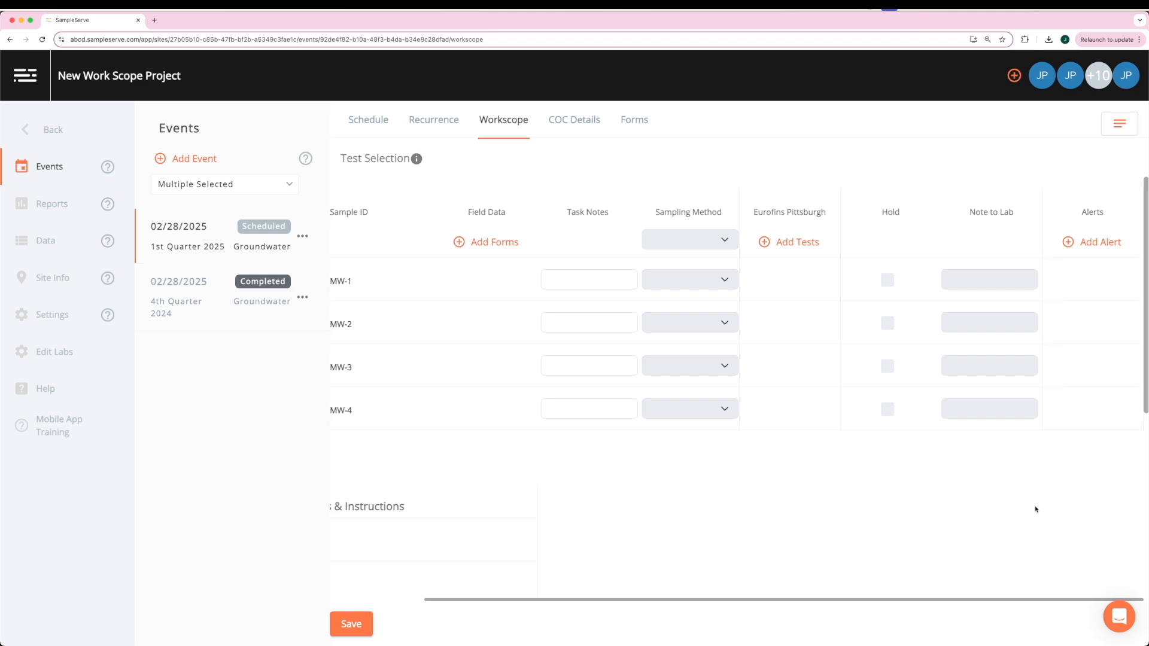
{"action": "scroll", "coordinate": [795, 605], "scroll_direction": "left", "scroll_amount": 5}
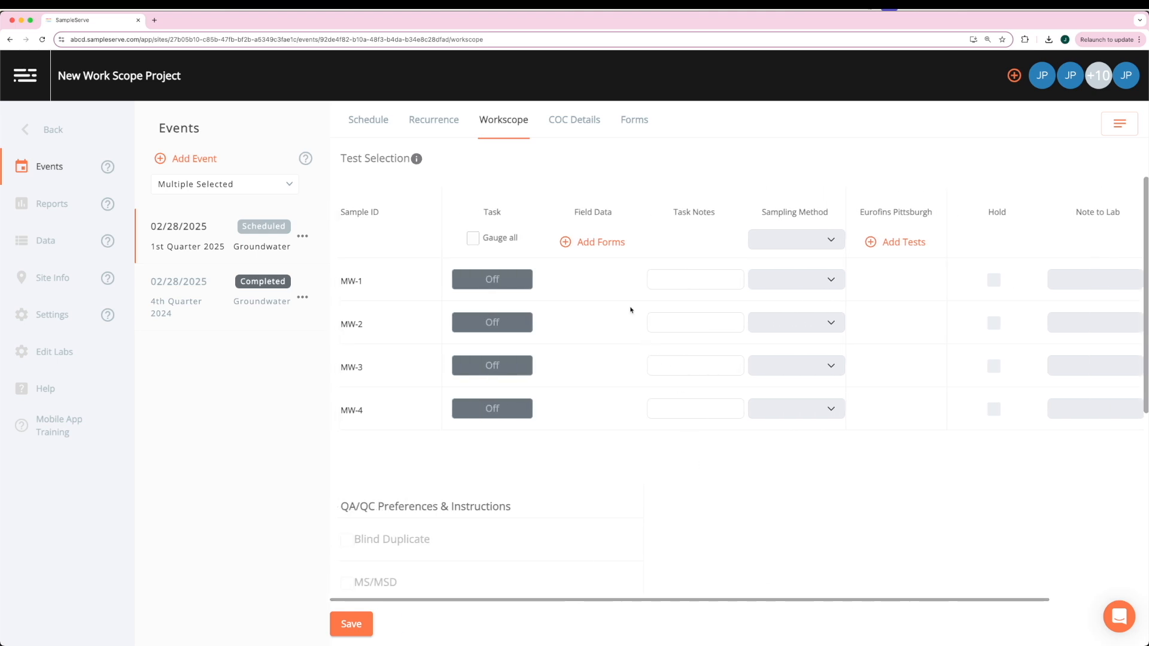
{"action": "left_click", "coordinate": [602, 242]}
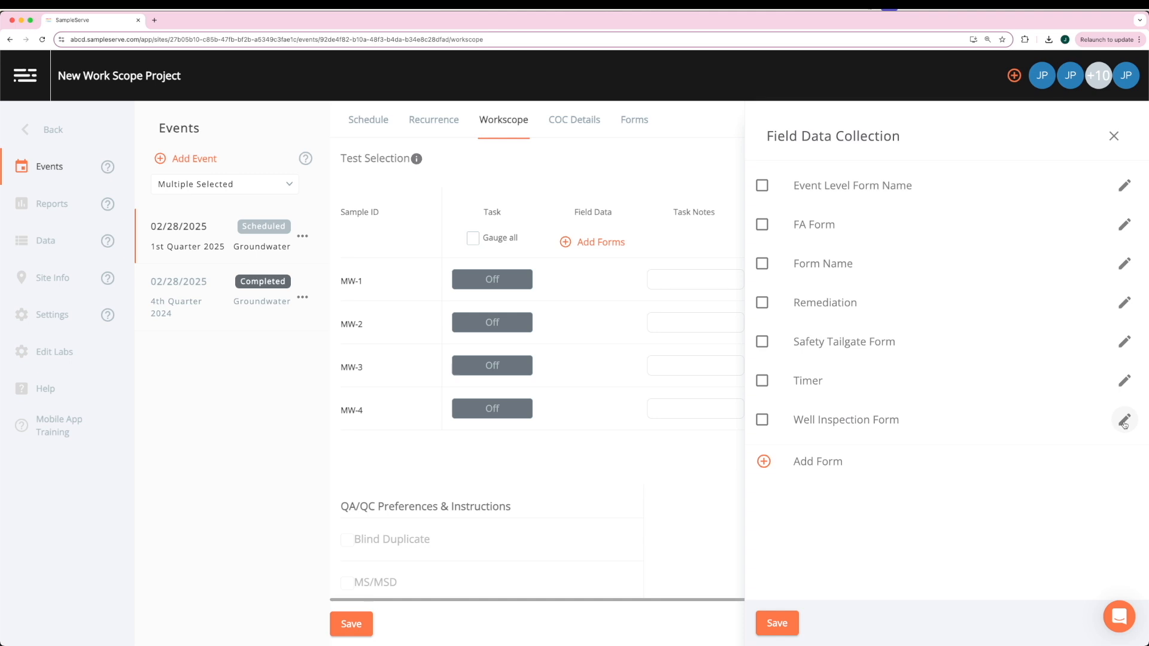
{"action": "left_click", "coordinate": [1125, 421]}
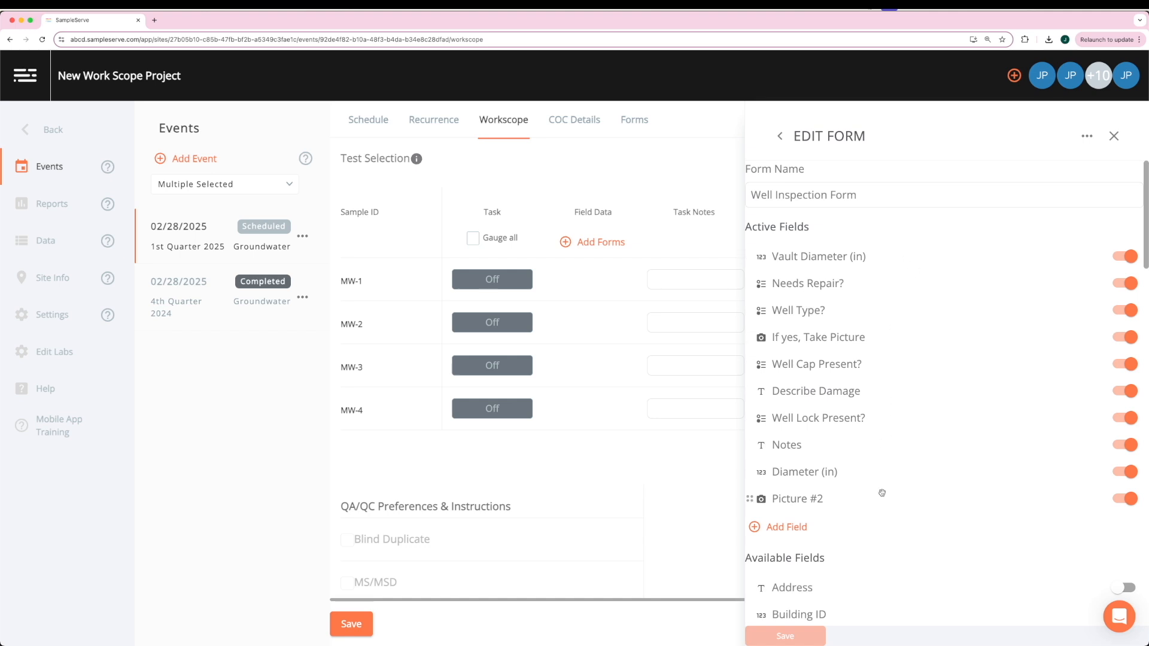
{"action": "left_click", "coordinate": [779, 137]}
{"action": "left_click", "coordinate": [762, 419]}
{"action": "left_click", "coordinate": [777, 623]}
{"action": "left_click", "coordinate": [591, 247]}
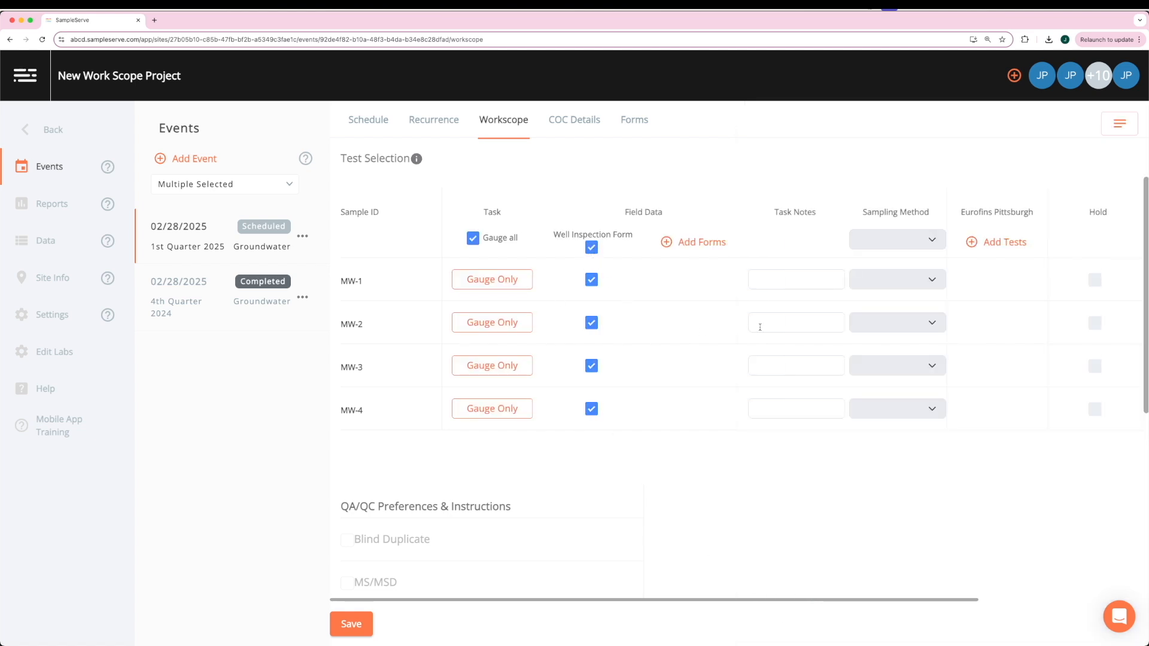
Step: Search the Eurofins Pittsburgh lab tests for "Btex" and select the BTEX test with method EPA 8260
{"action": "left_click_drag", "start_coordinate": [903, 599], "coordinate": [1051, 596]}
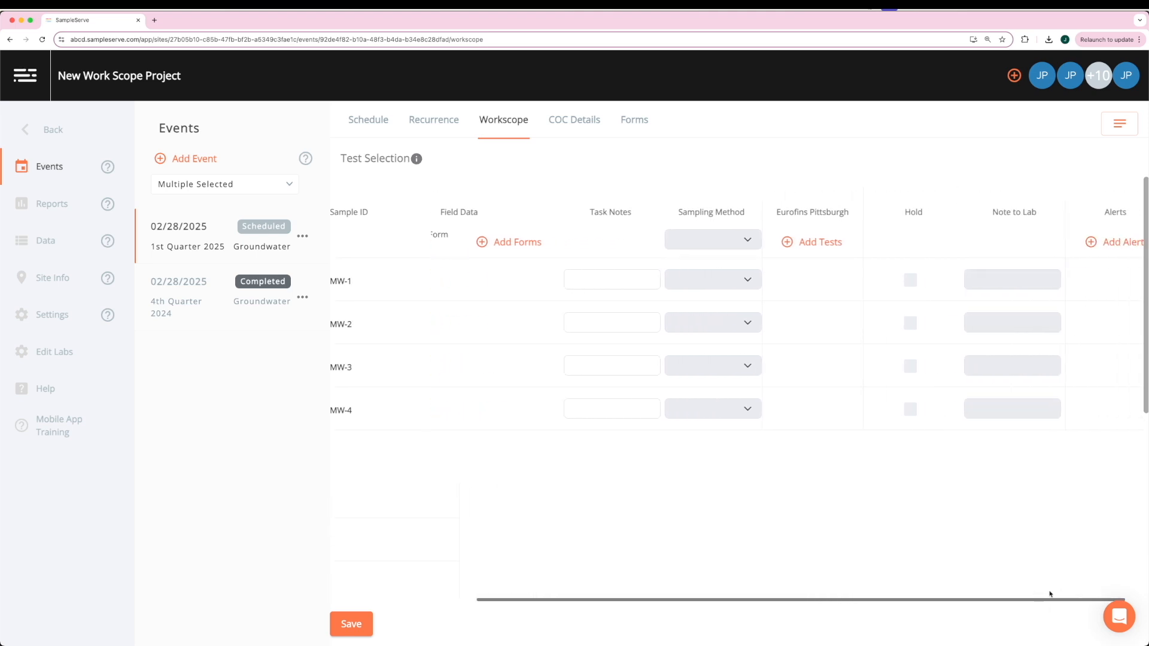
{"action": "left_click", "coordinate": [833, 245]}
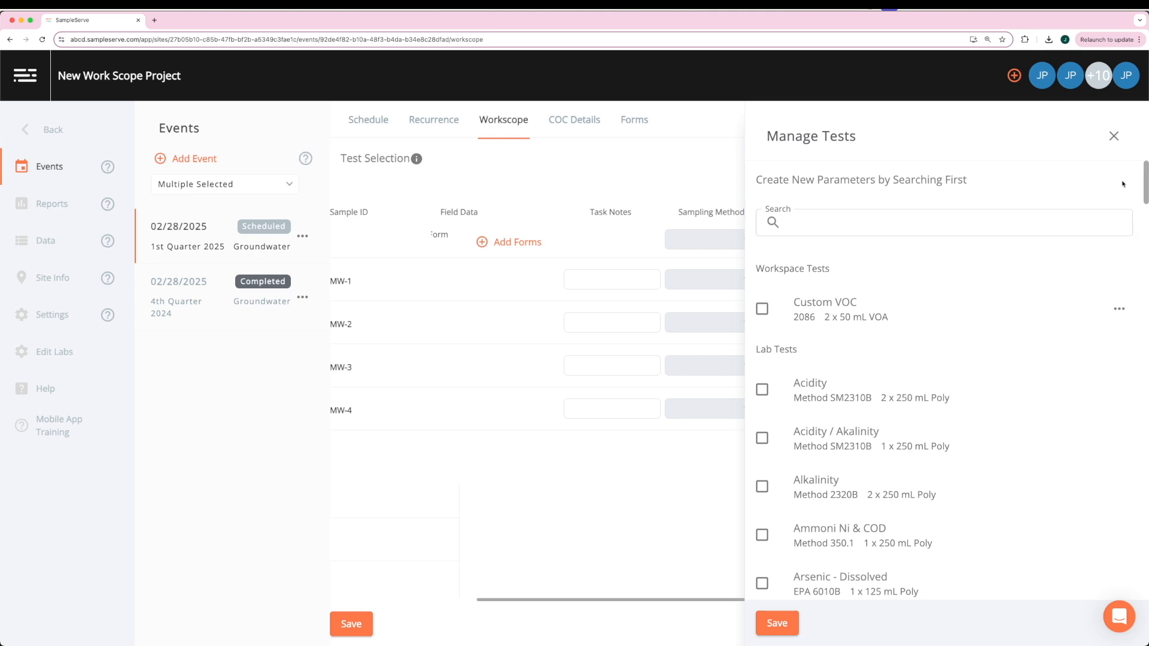
{"action": "mouse_move", "coordinate": [1146, 182]}
{"action": "left_mouse_down"}
{"action": "mouse_move", "coordinate": [1146, 200]}
{"action": "mouse_move", "coordinate": [1145, 183]}
{"action": "left_mouse_up"}
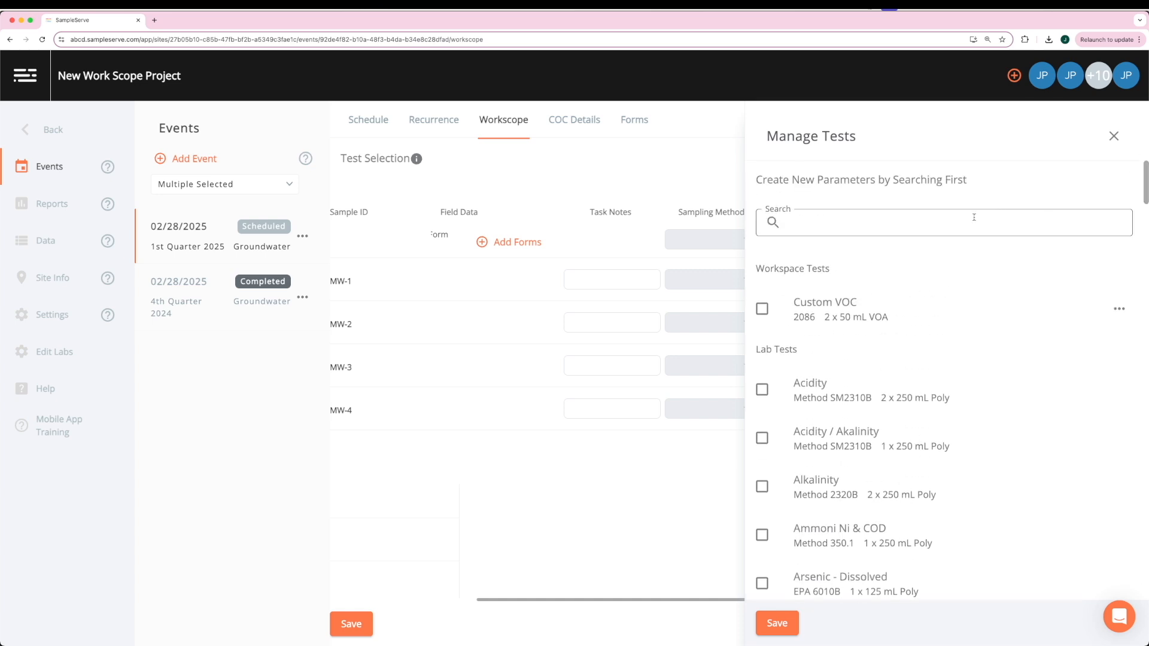
{"action": "left_click", "coordinate": [917, 224]}
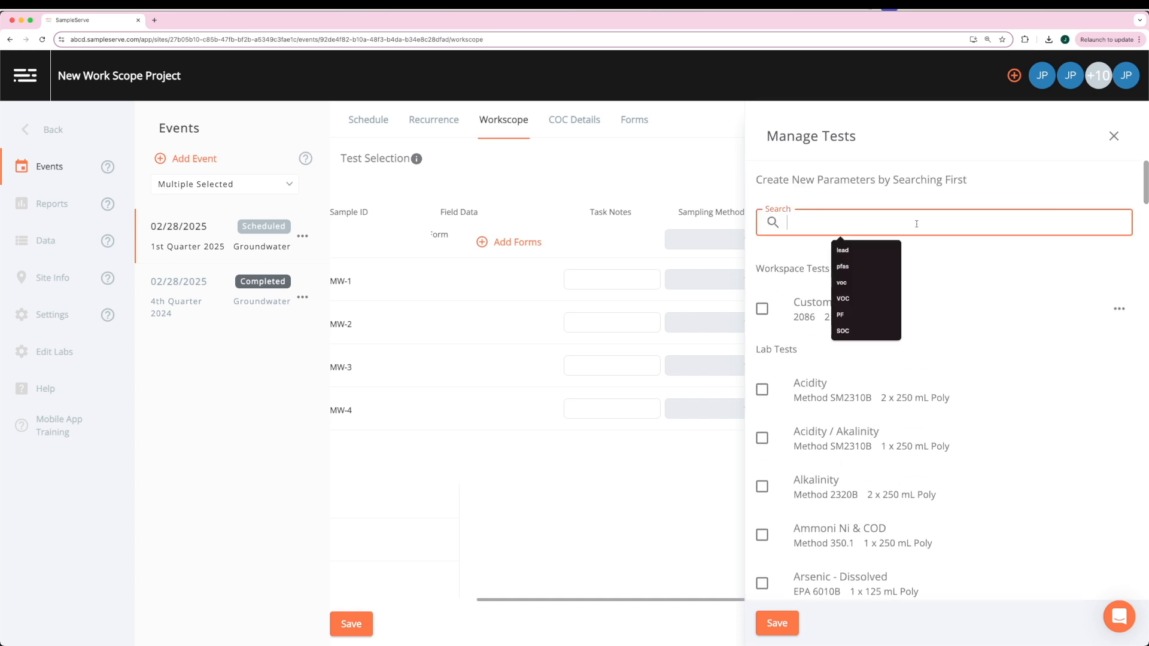
{"action": "type", "text": "Btex"}
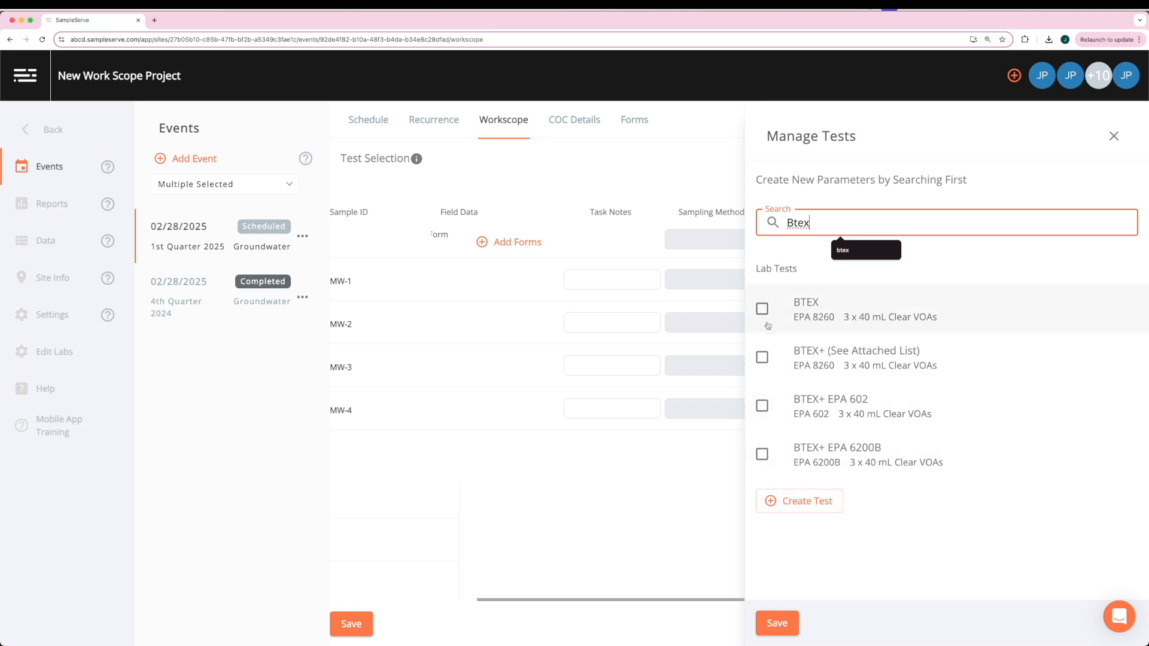
{"action": "left_click", "coordinate": [763, 310]}
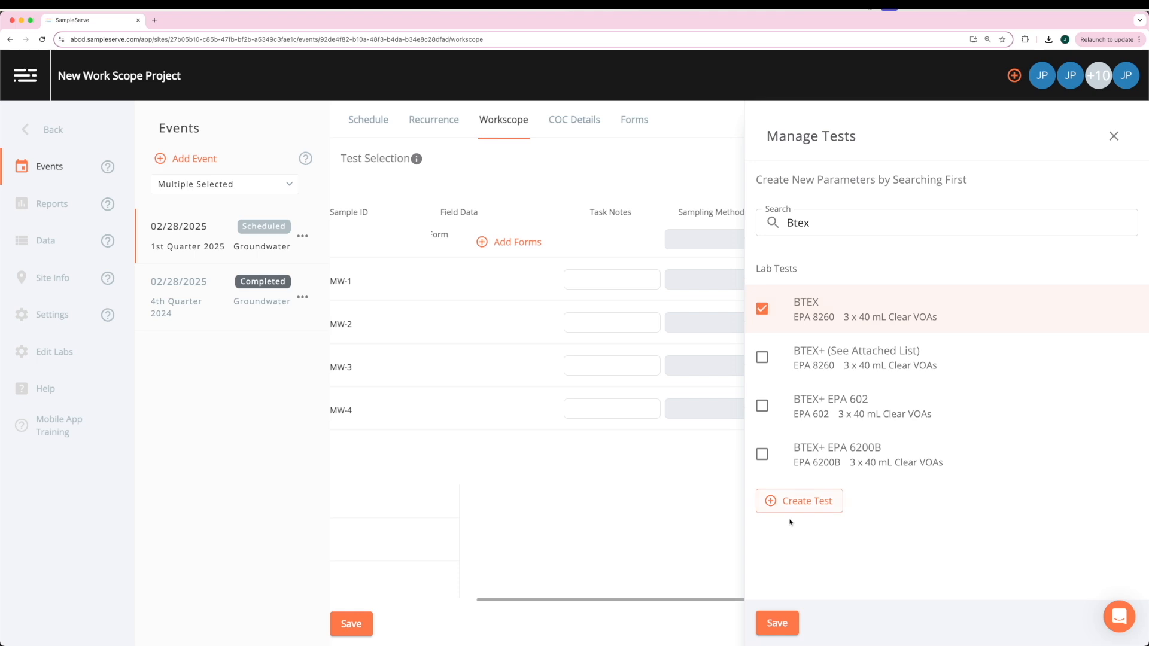
Step: Search the lab tests for "Chlo" and also select the Chlorides test with Method 9056
{"action": "left_click", "coordinate": [805, 222]}
{"action": "key", "text": "super+a"}
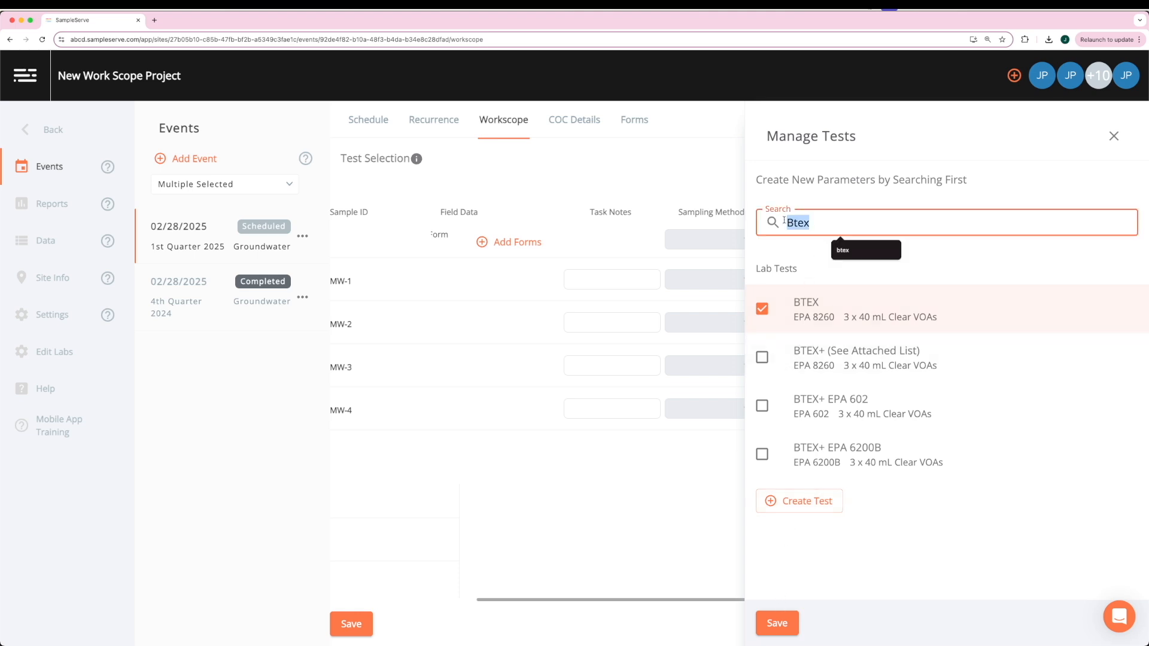
{"action": "type", "text": "Chlo"}
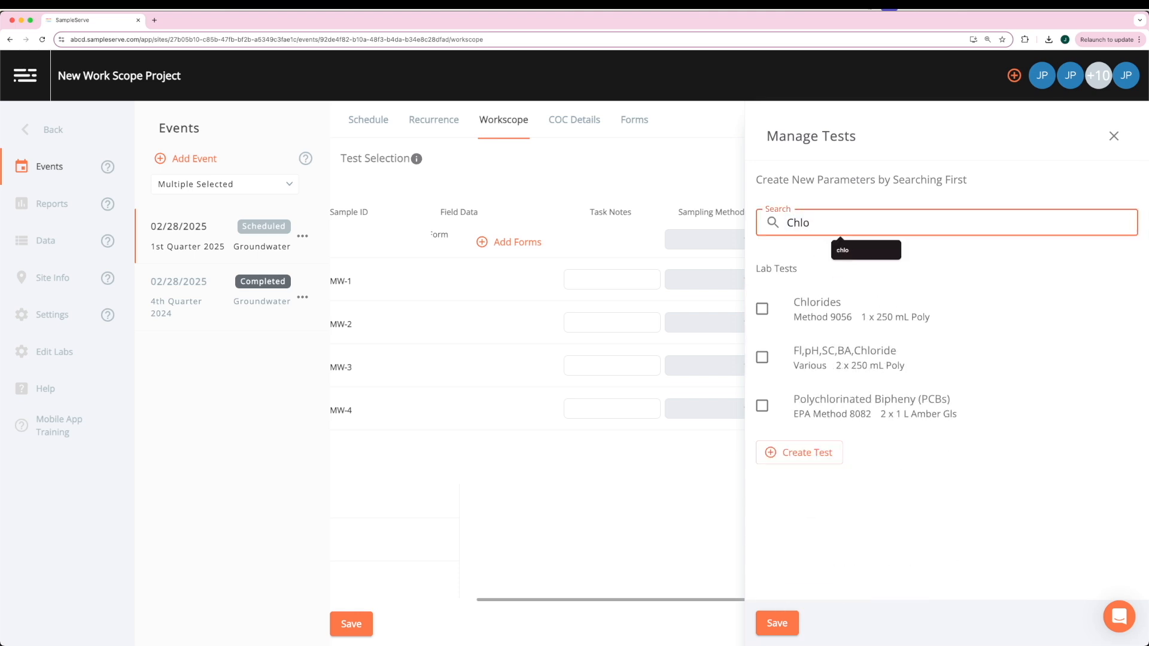
{"action": "left_click", "coordinate": [762, 309]}
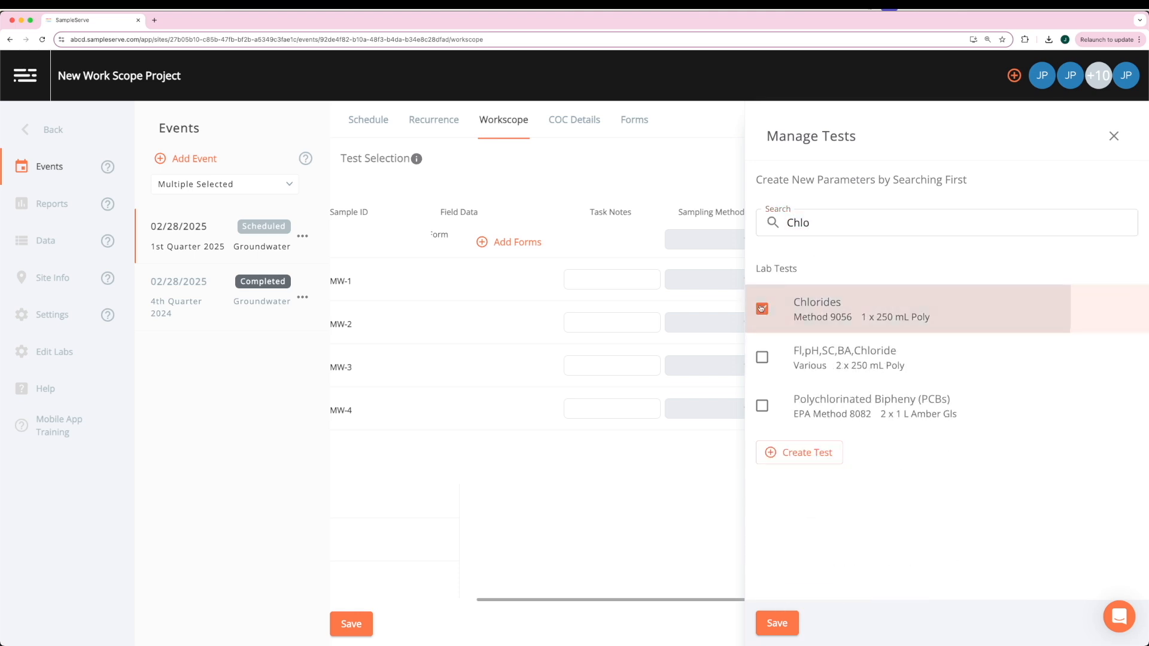
Step: Add the selected lab tests to the workscope and assign both BTEX and Chlorides to wells MW-1, MW-2 and MW-3
{"action": "left_click", "coordinate": [778, 624]}
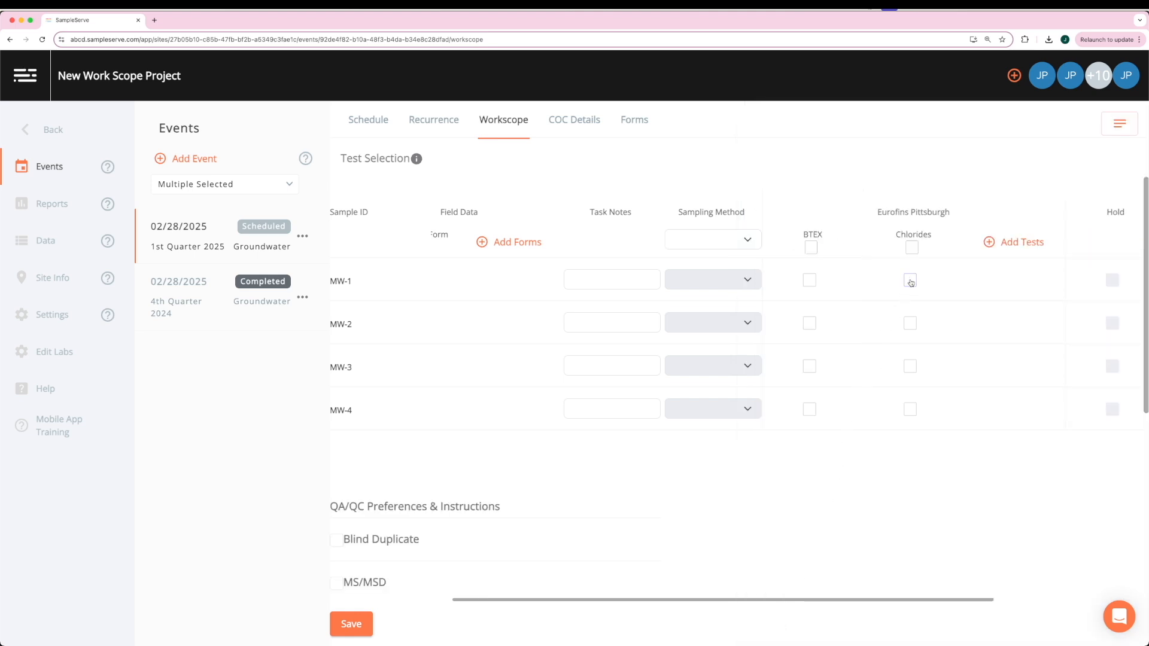
{"action": "left_click", "coordinate": [910, 280]}
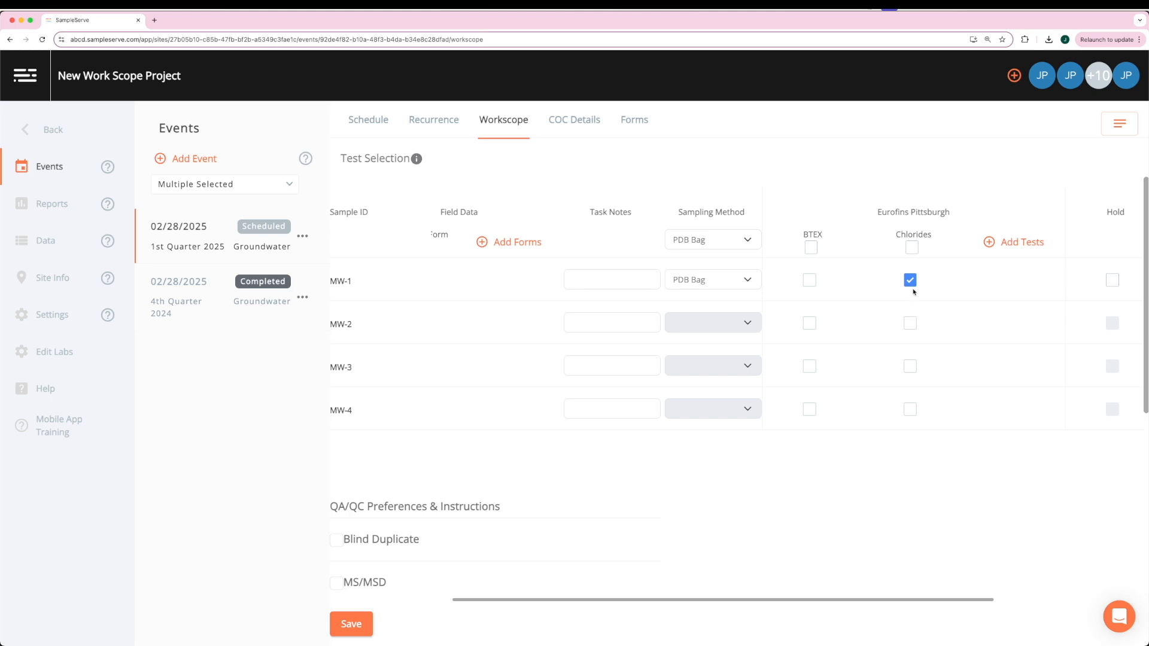
{"action": "left_click", "coordinate": [811, 248]}
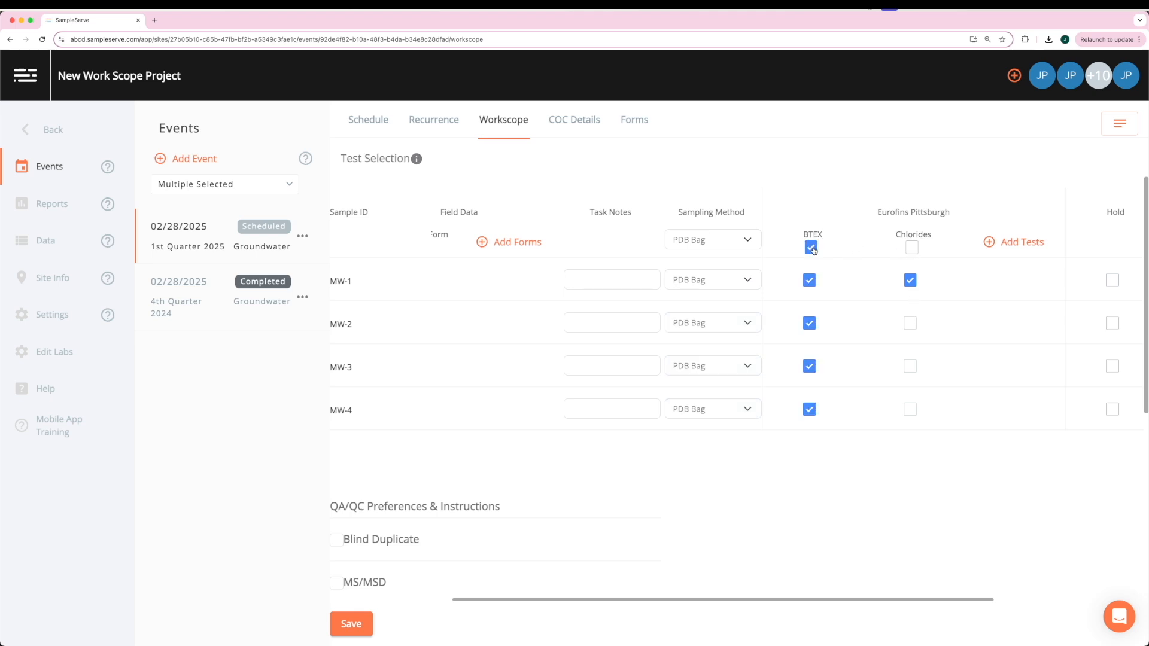
{"action": "left_click", "coordinate": [811, 248]}
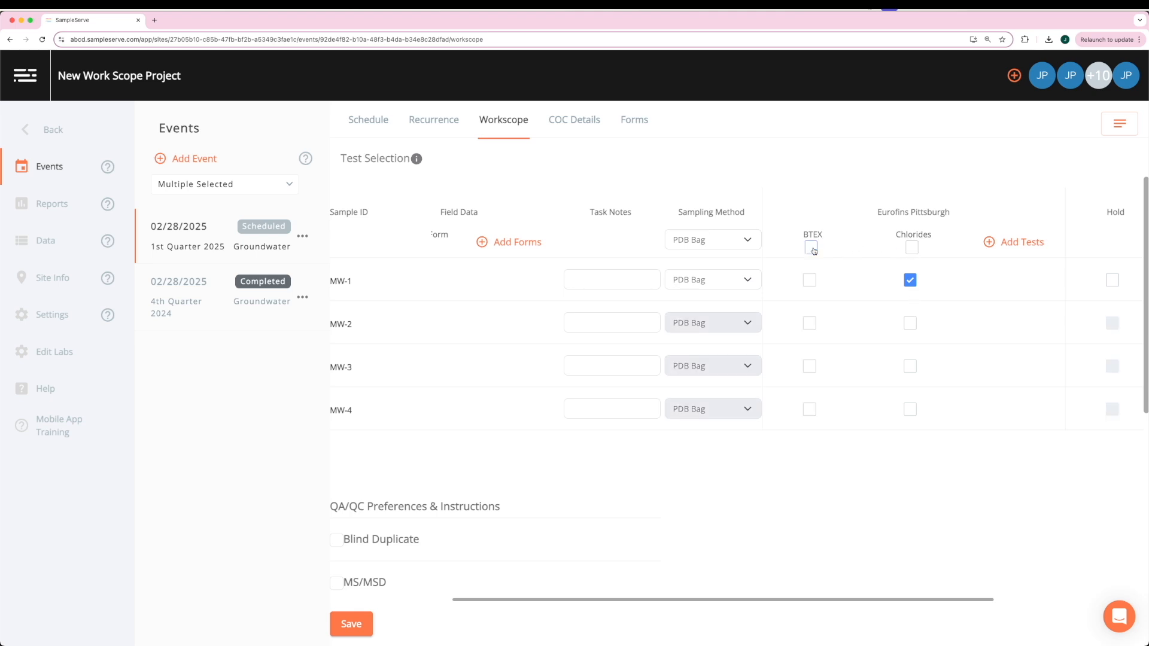
{"action": "left_click", "coordinate": [809, 280]}
{"action": "left_click", "coordinate": [809, 323]}
{"action": "left_click", "coordinate": [809, 366]}
{"action": "left_click", "coordinate": [909, 323]}
{"action": "left_click", "coordinate": [909, 366]}
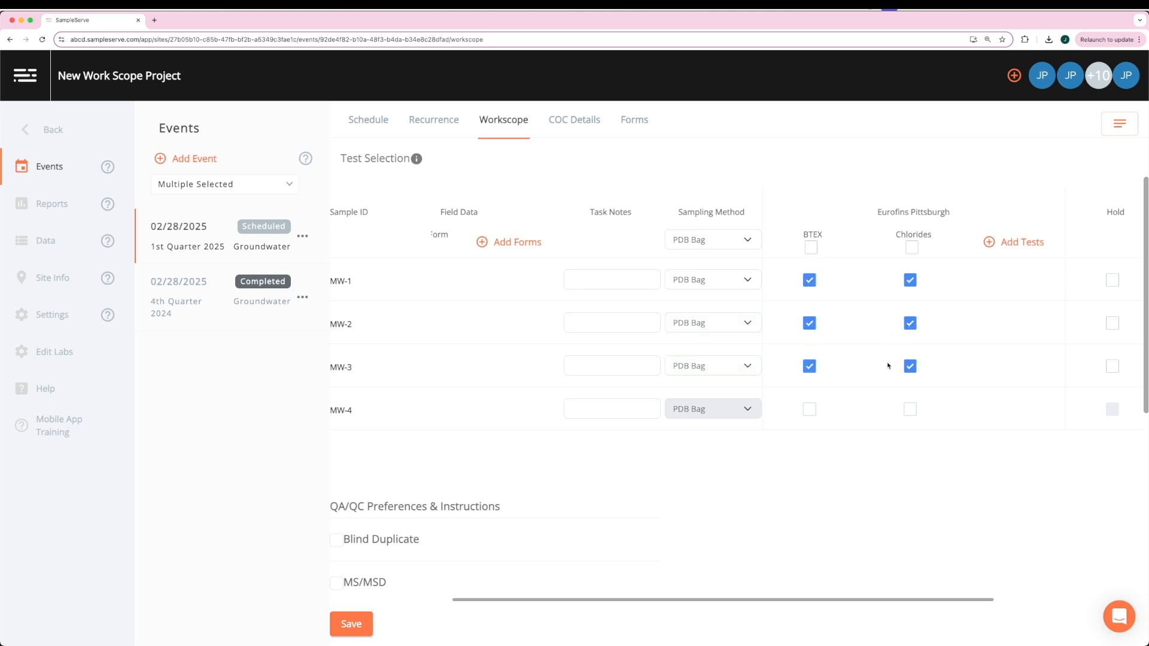
Step: Set the sampling method of wells MW-1, MW-2 and MW-3 to Low Flow
{"action": "left_click", "coordinate": [742, 281]}
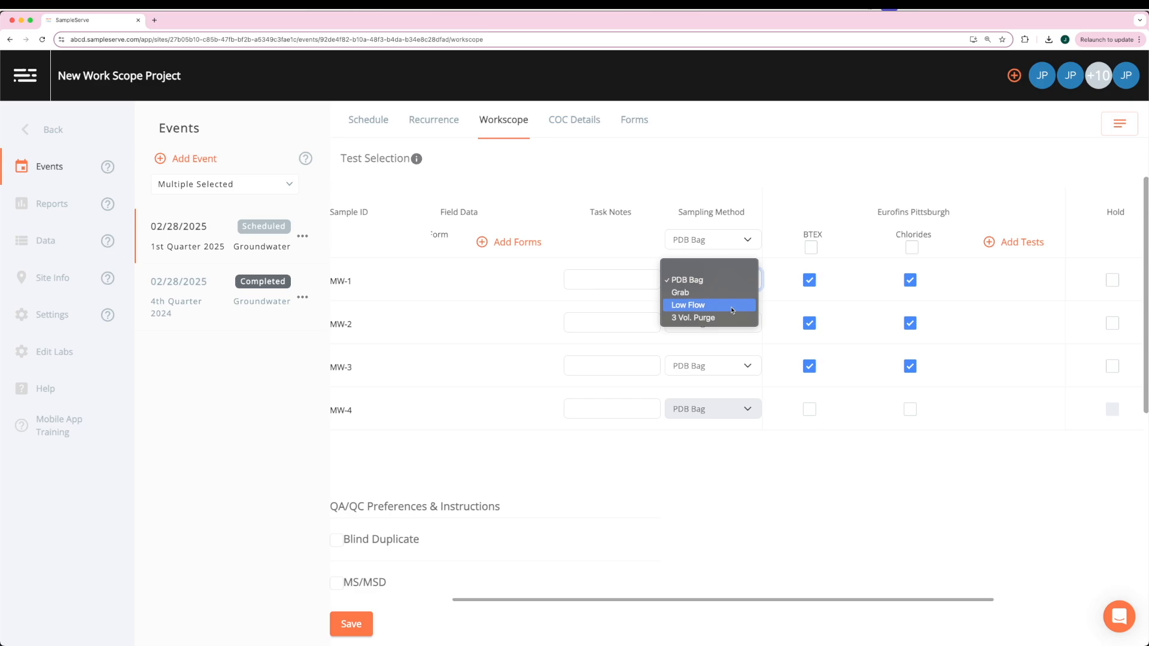
{"action": "left_click", "coordinate": [733, 310]}
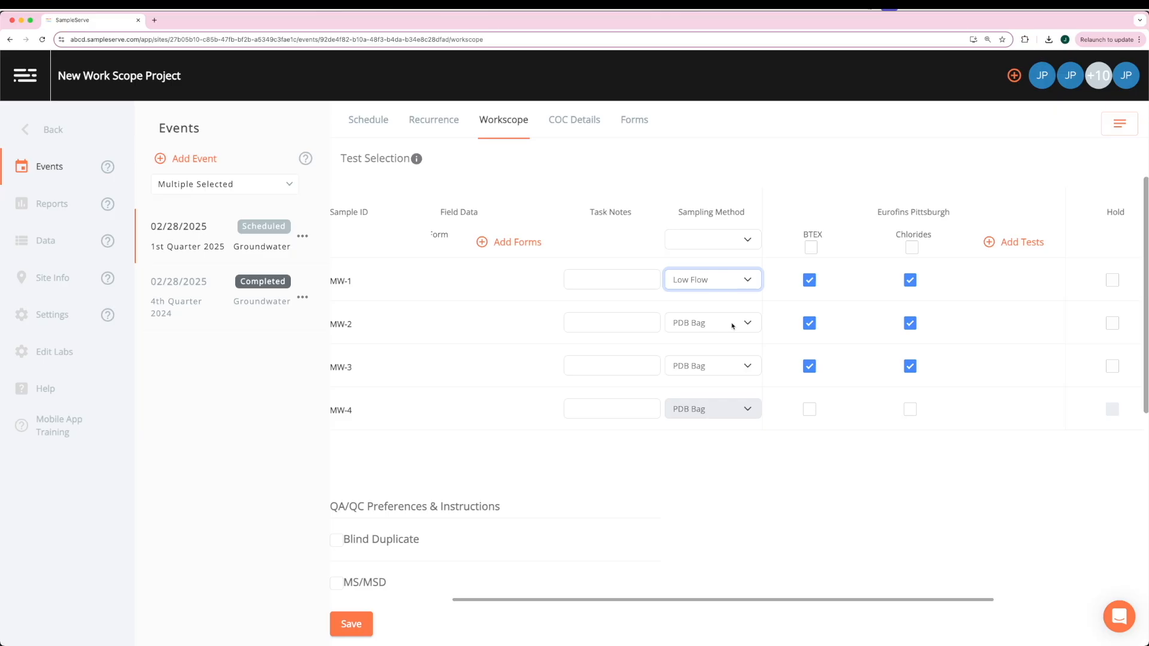
{"action": "left_click", "coordinate": [733, 326]}
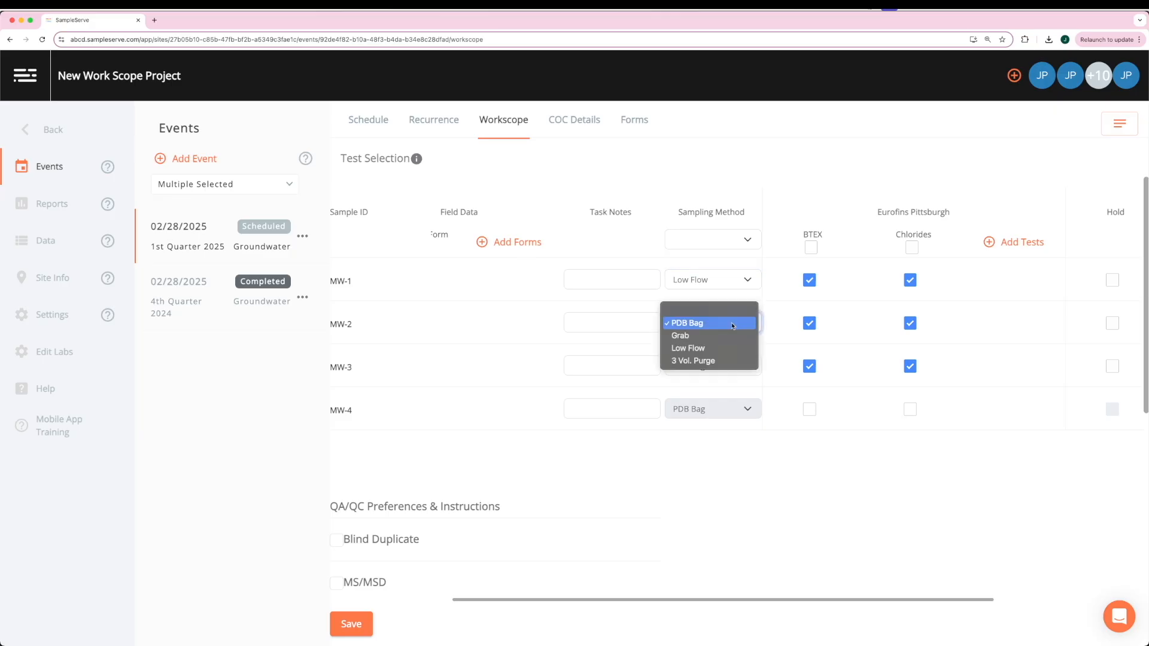
{"action": "left_click", "coordinate": [721, 346]}
{"action": "left_click", "coordinate": [715, 365]}
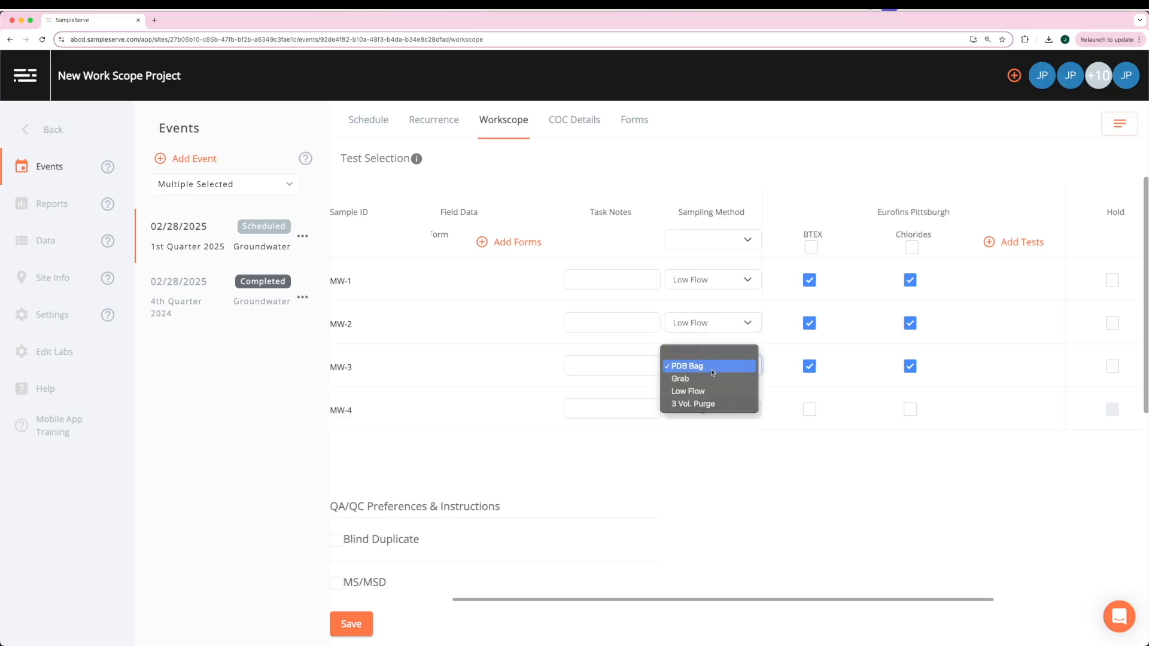
{"action": "left_click", "coordinate": [699, 391]}
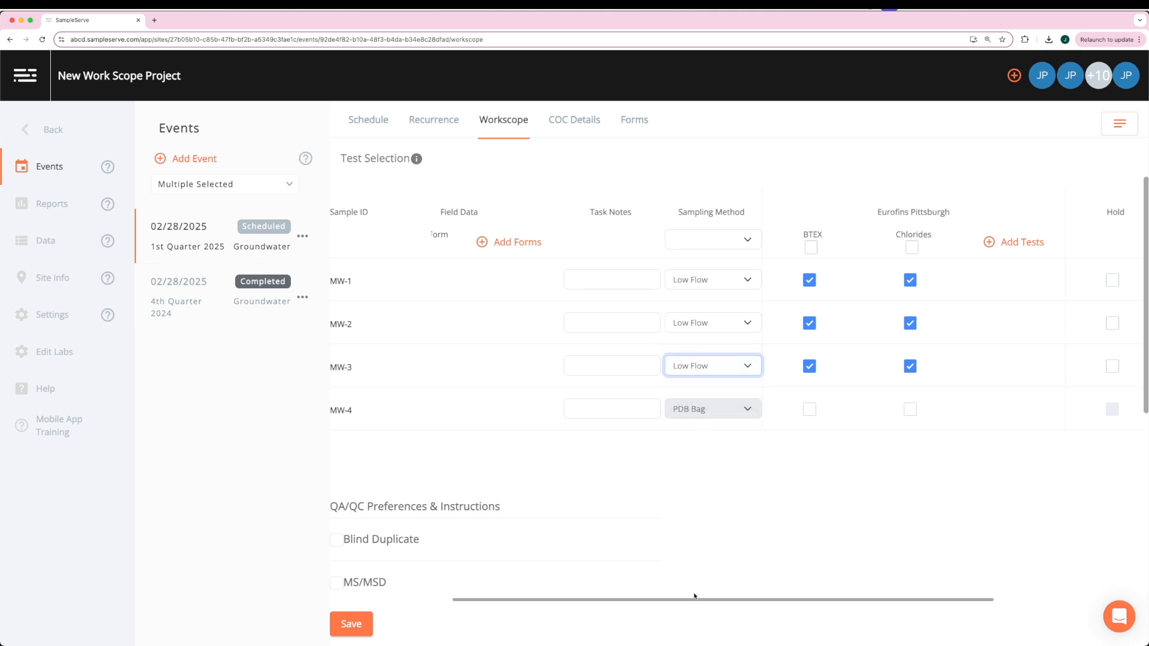
Step: Put the MW-1 sample on hold and enter the note to lab "Ill call you!" for it
{"action": "left_click_drag", "start_coordinate": [694, 599], "coordinate": [554, 594]}
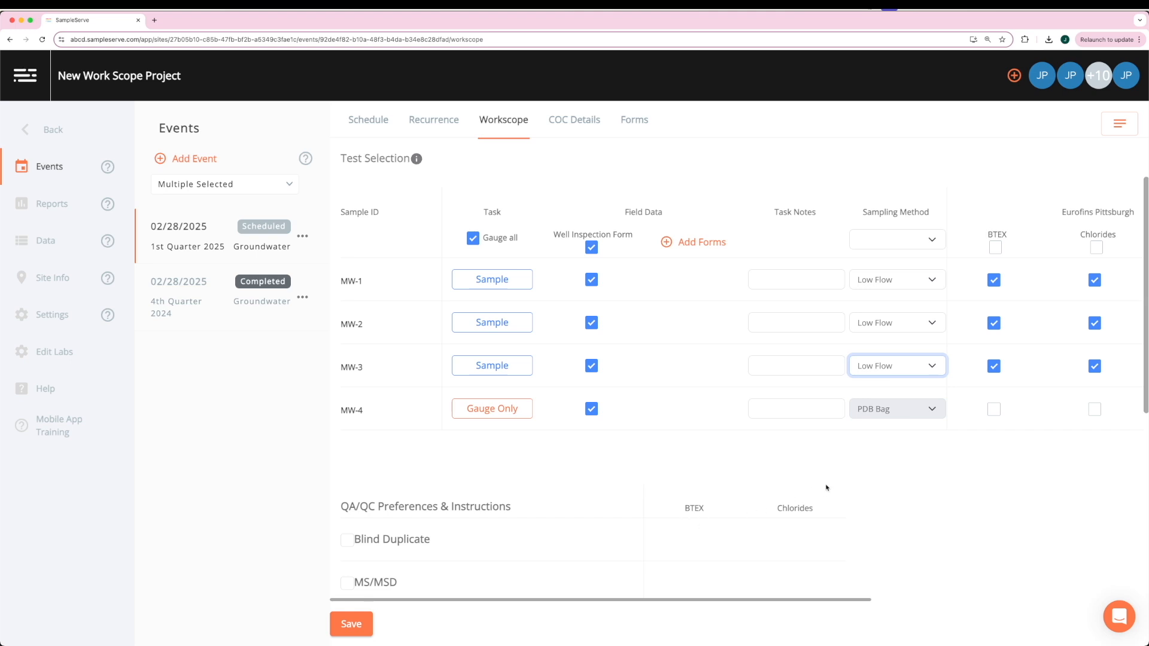
{"action": "left_click_drag", "start_coordinate": [830, 599], "coordinate": [1116, 588]}
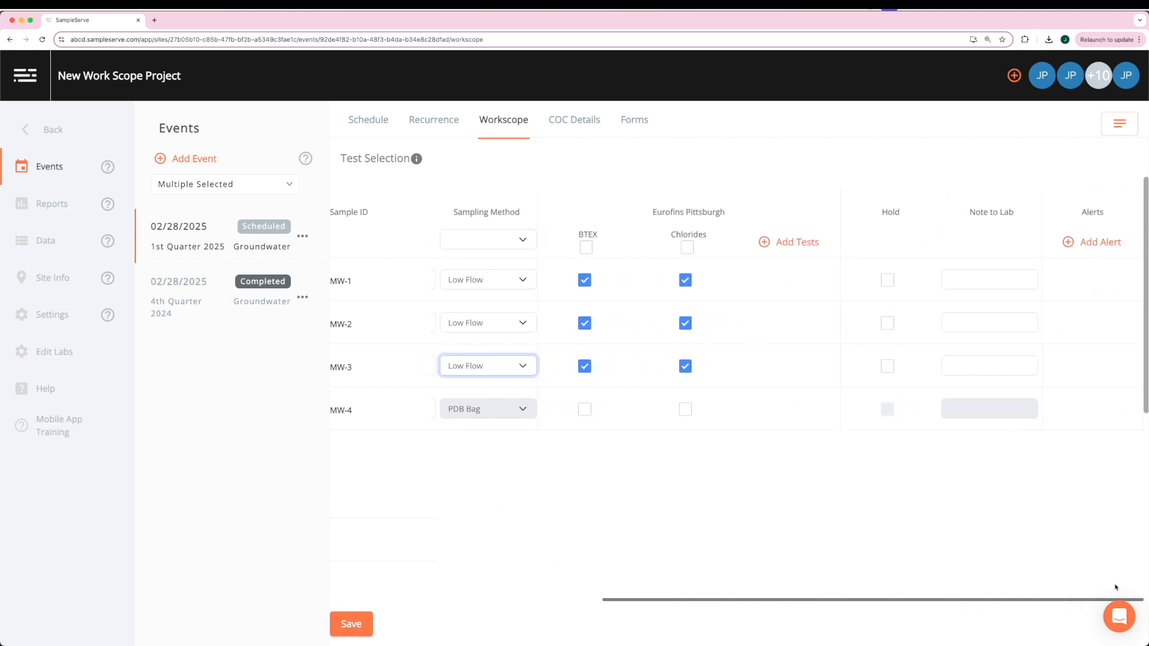
{"action": "left_click", "coordinate": [888, 281]}
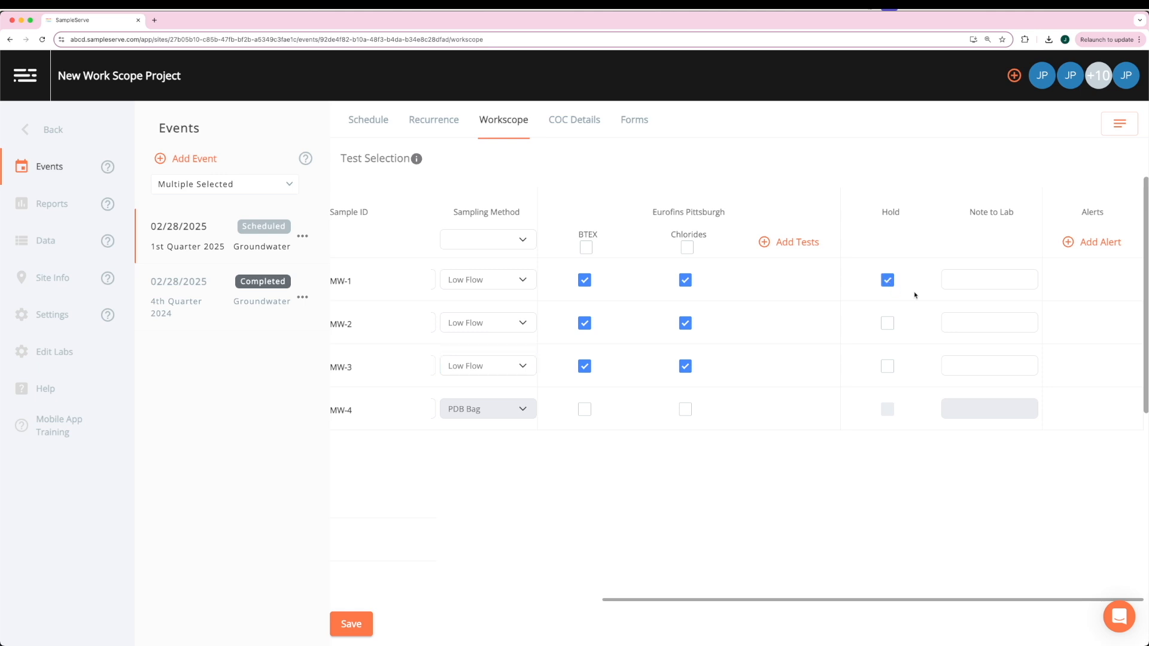
{"action": "left_click", "coordinate": [963, 279]}
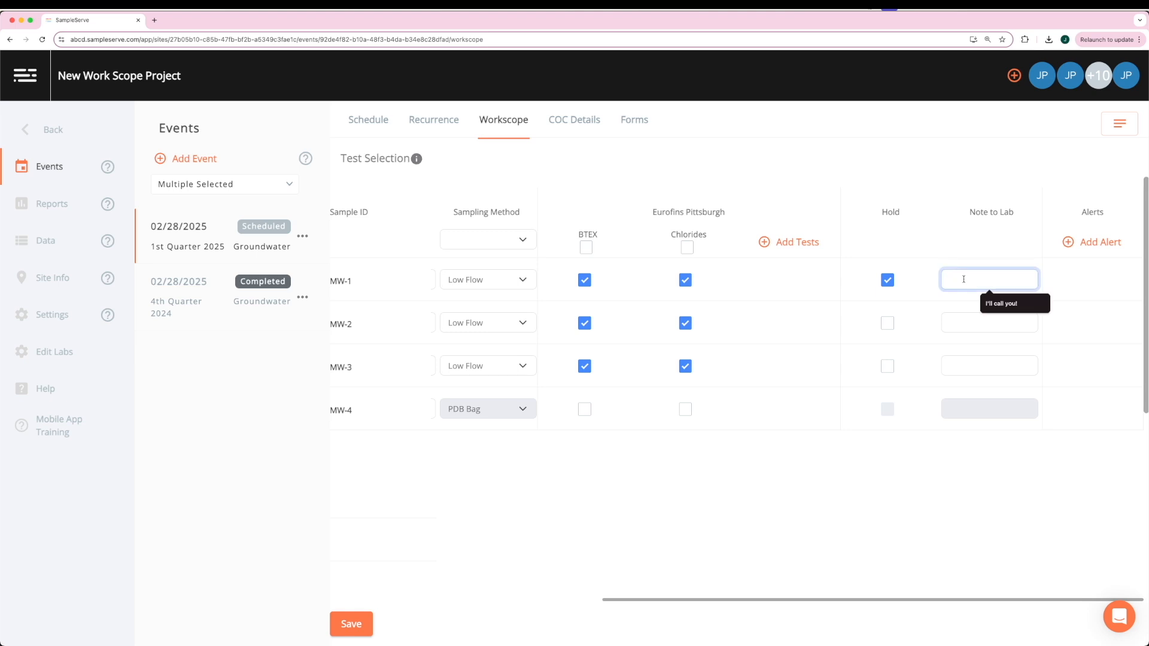
{"action": "type", "text": "I'll call you!"}
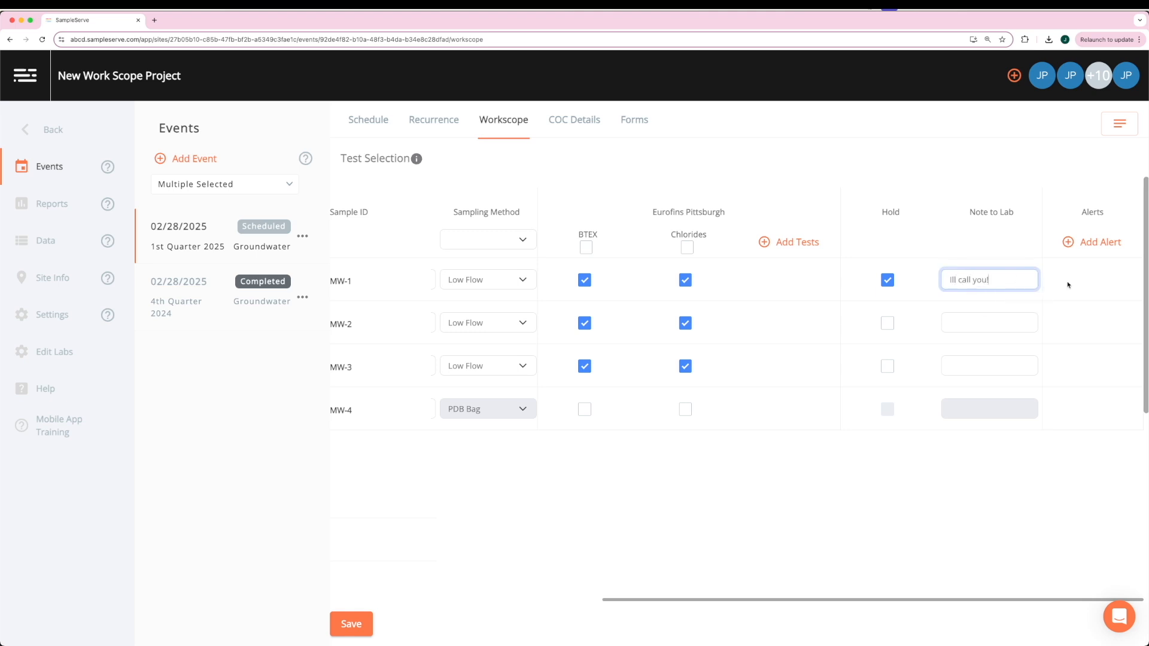
{"action": "left_click", "coordinate": [1068, 284]}
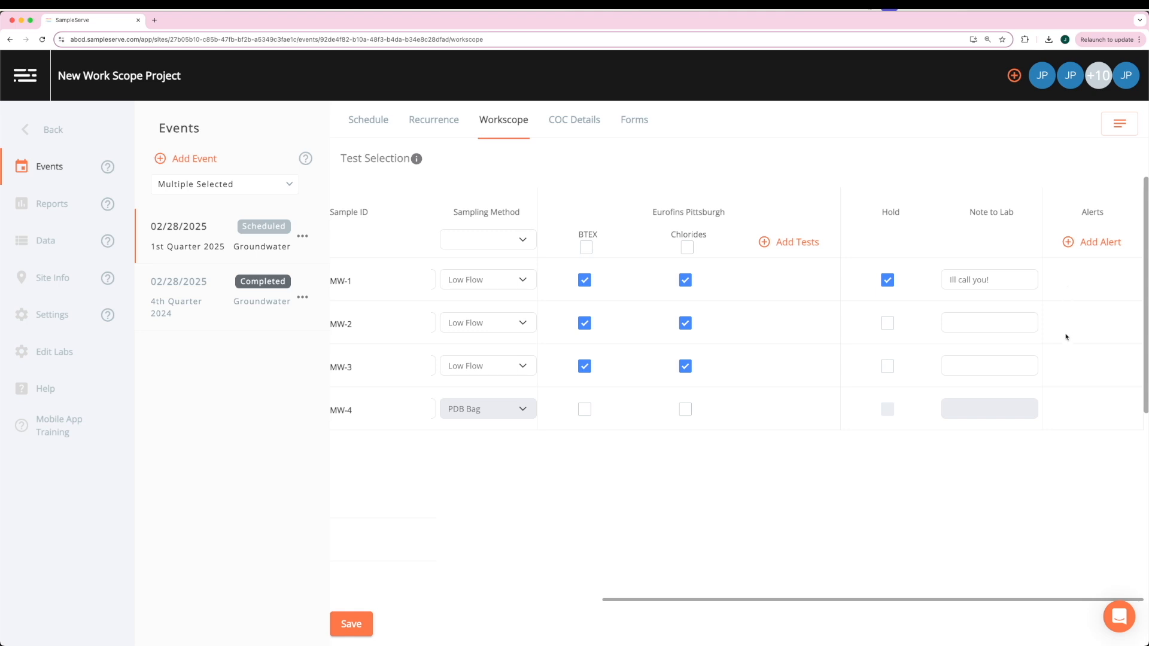
Step: Add the 10:20 AM alert to the workscope and apply it to wells MW-2 and MW-3
{"action": "left_click", "coordinate": [1094, 245]}
{"action": "left_click", "coordinate": [762, 264]}
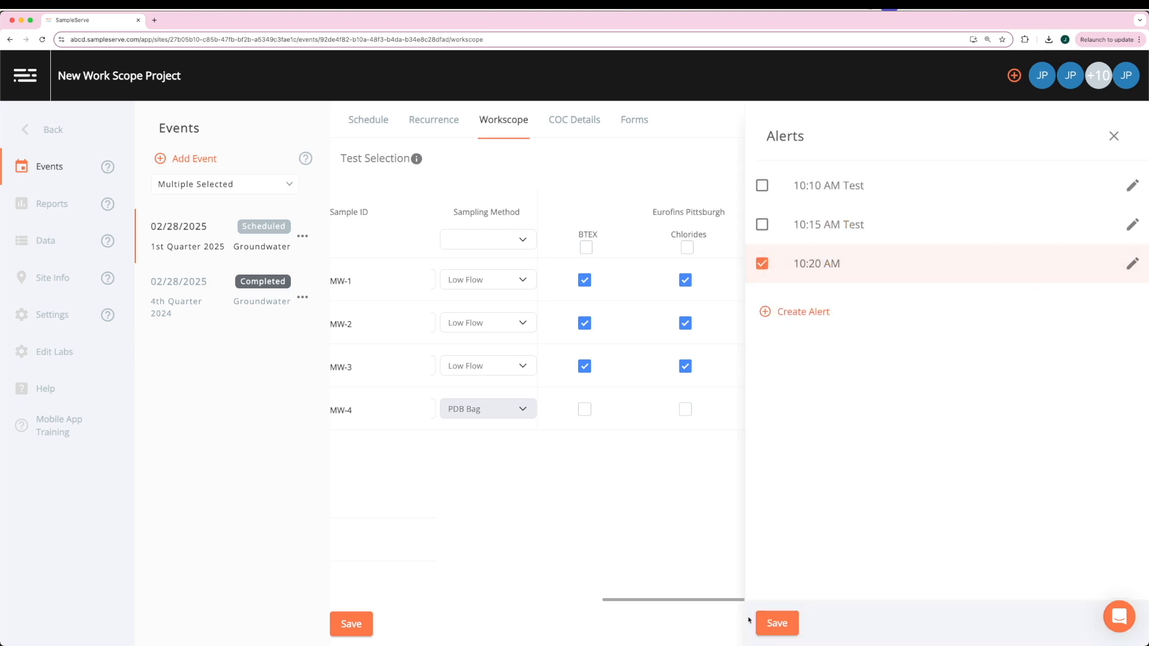
{"action": "left_click", "coordinate": [776, 617]}
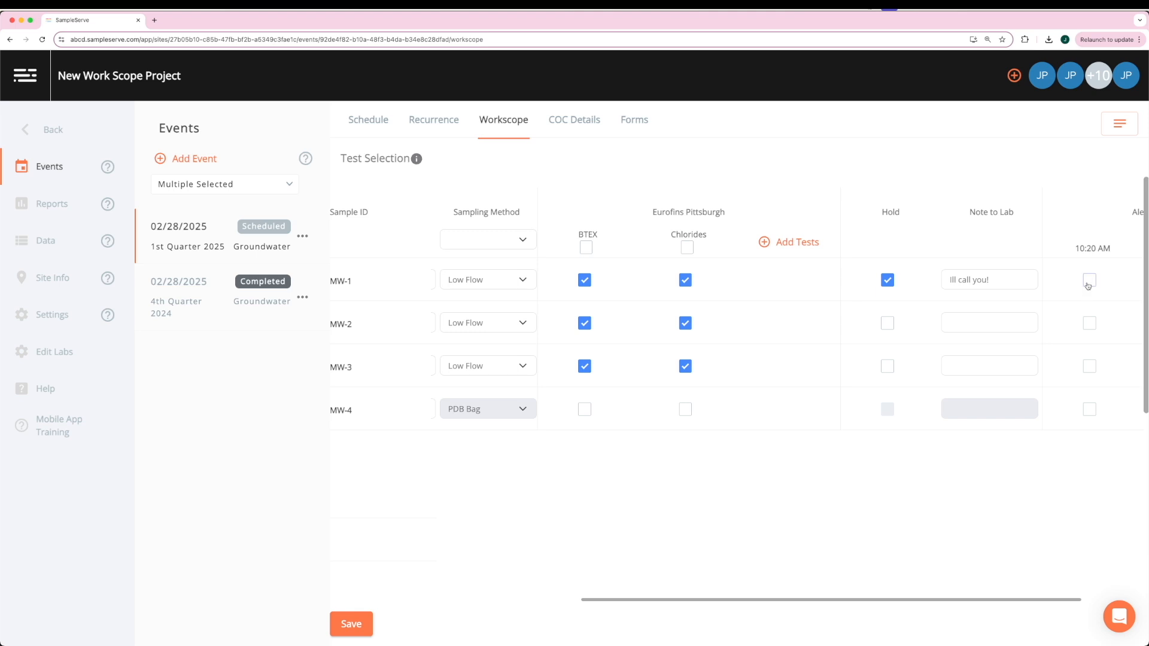
{"action": "left_click", "coordinate": [1090, 324]}
{"action": "left_click", "coordinate": [1090, 367]}
Step: Enable Blind Duplicate in the QA/QC preferences and add MW-1 as Duplicate #1, tested for BTEX
{"action": "left_click_drag", "start_coordinate": [960, 599], "coordinate": [661, 602]}
{"action": "scroll", "coordinate": [650, 500], "scroll_direction": "down", "scroll_amount": 5}
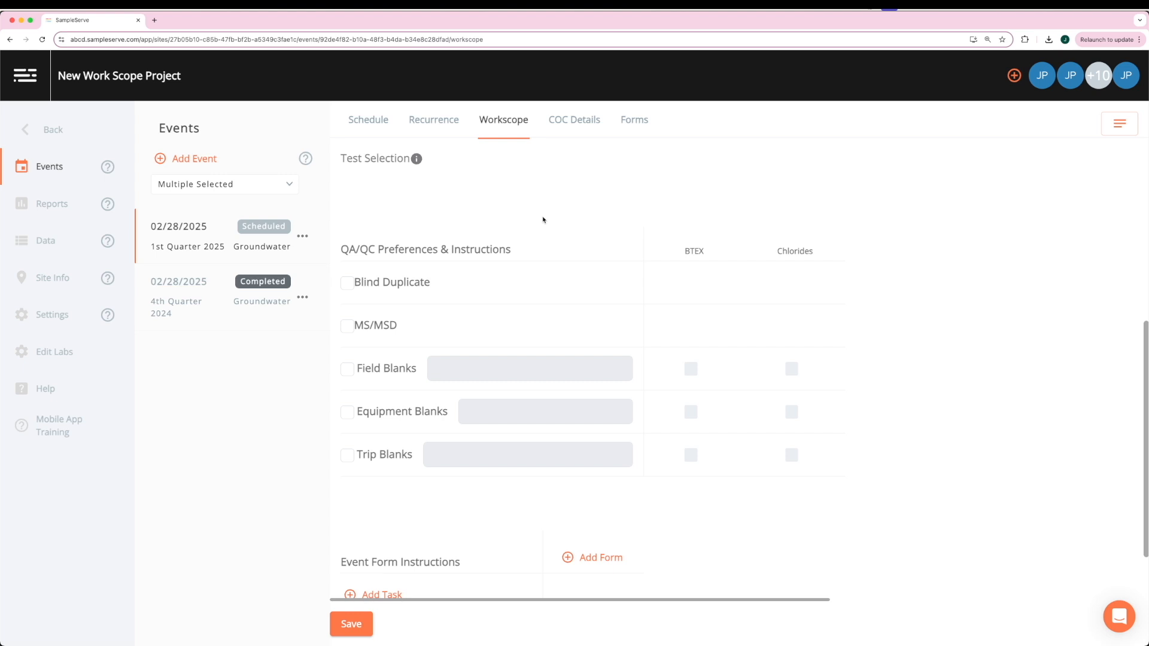
{"action": "left_click", "coordinate": [348, 283]}
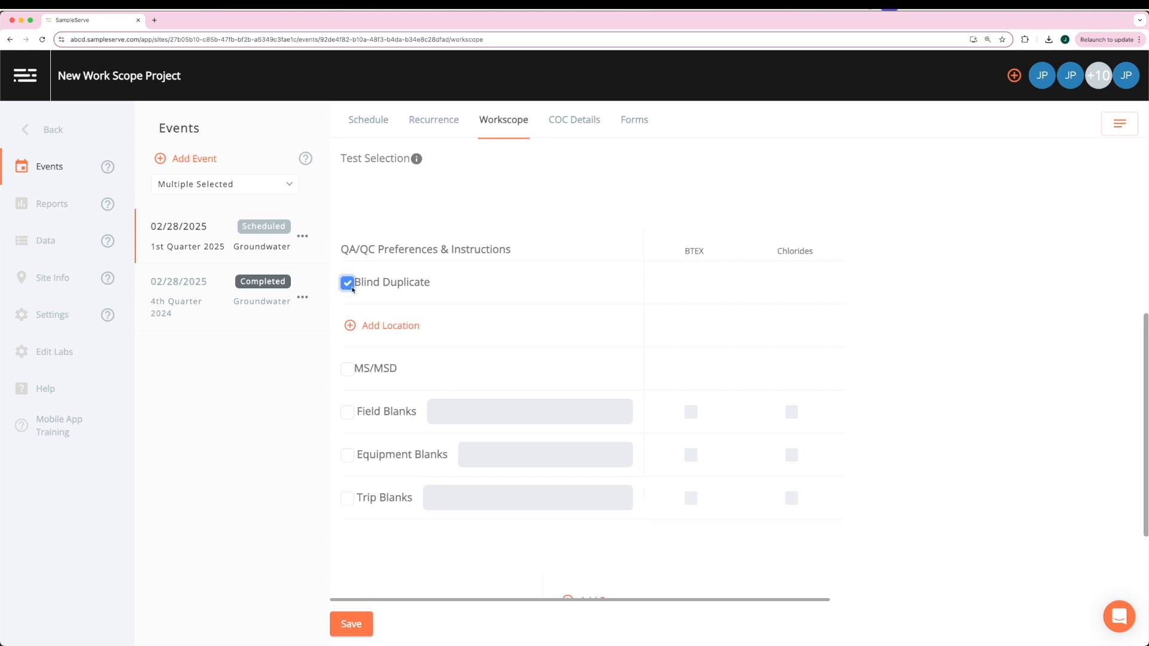
{"action": "left_click", "coordinate": [389, 328]}
{"action": "left_click", "coordinate": [391, 330]}
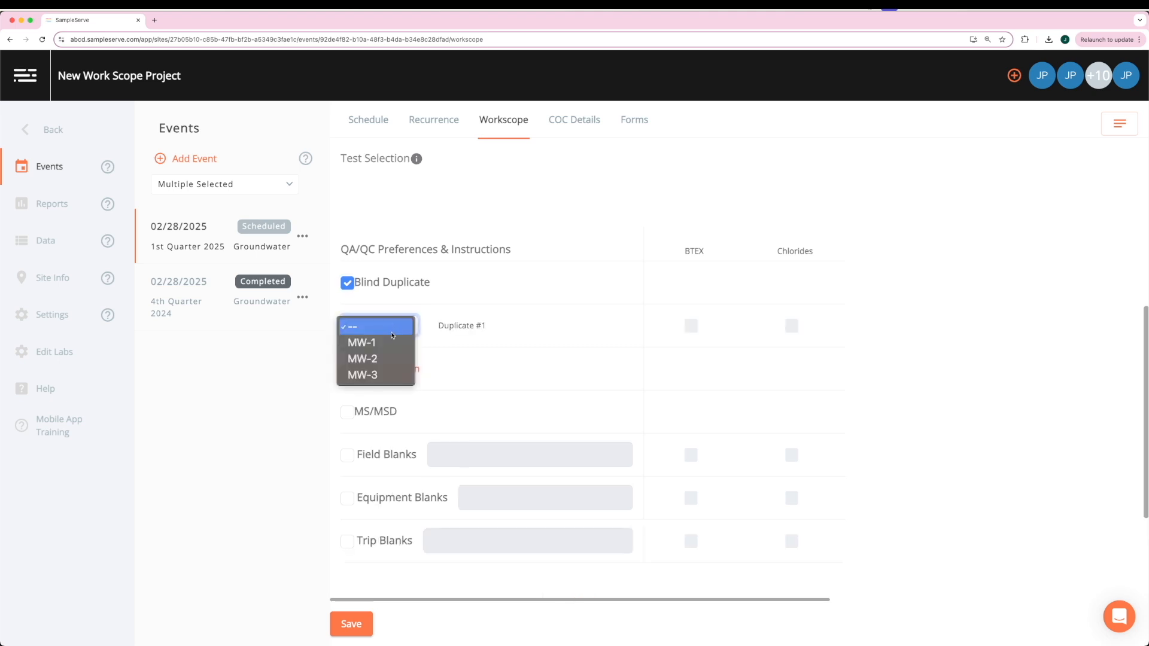
{"action": "left_click", "coordinate": [387, 345]}
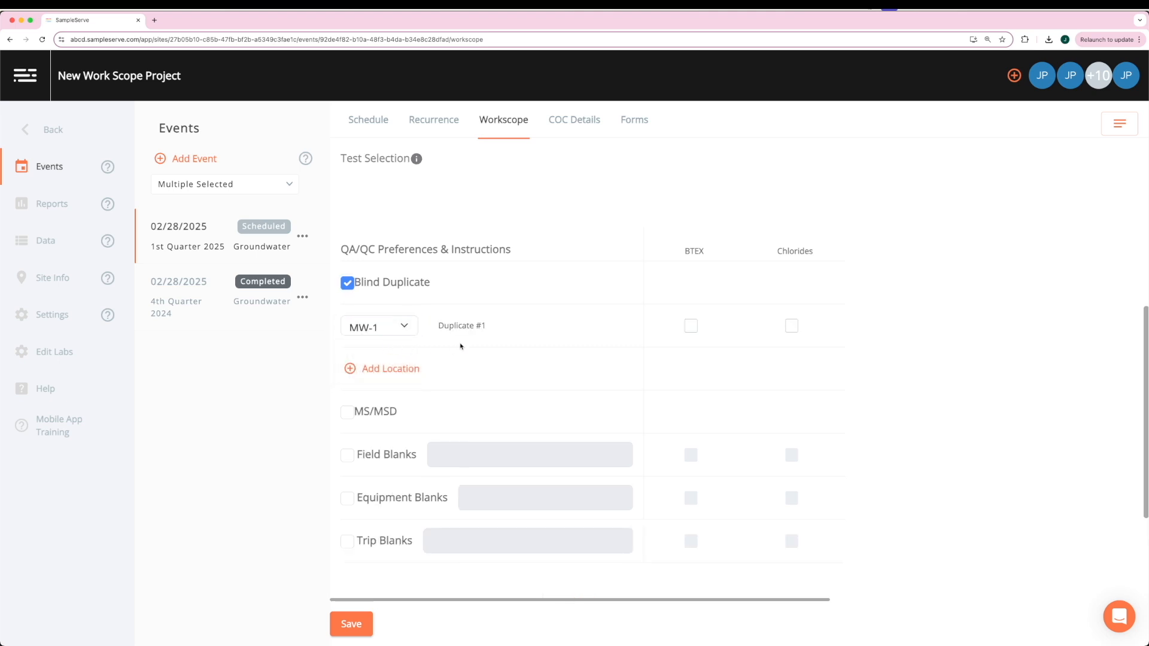
{"action": "left_click", "coordinate": [691, 326]}
Step: Add MW-2 as the second blind duplicate location and have it tested for Chlorides
{"action": "left_click", "coordinate": [416, 369]}
{"action": "left_click", "coordinate": [414, 370]}
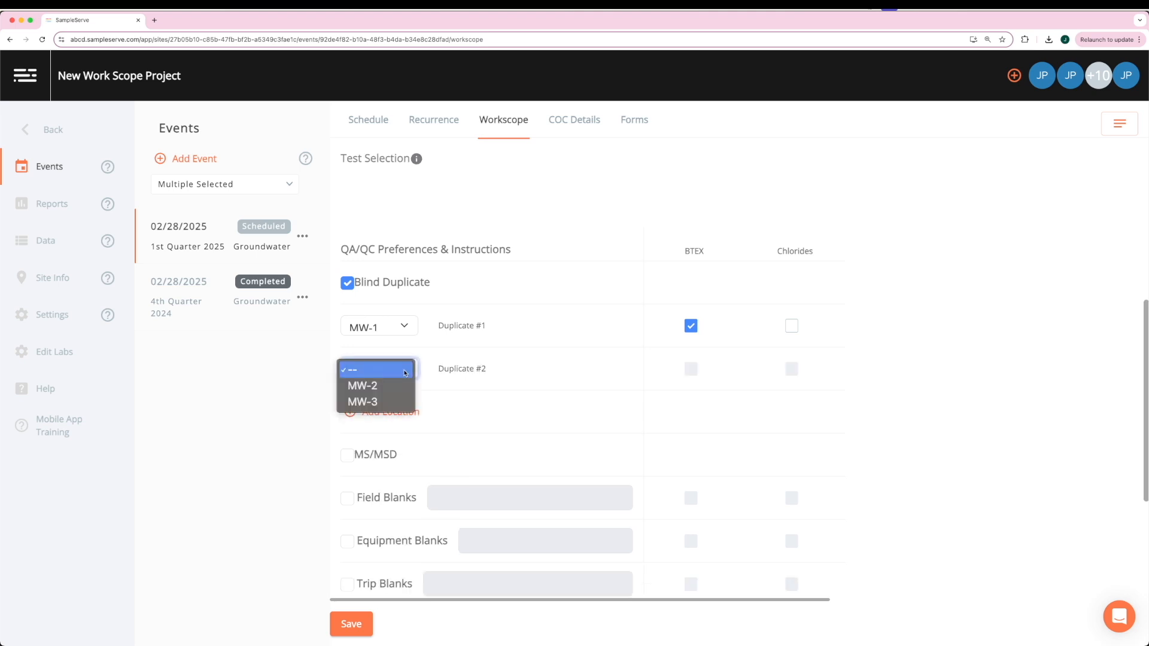
{"action": "left_click", "coordinate": [383, 389]}
{"action": "left_click", "coordinate": [791, 369]}
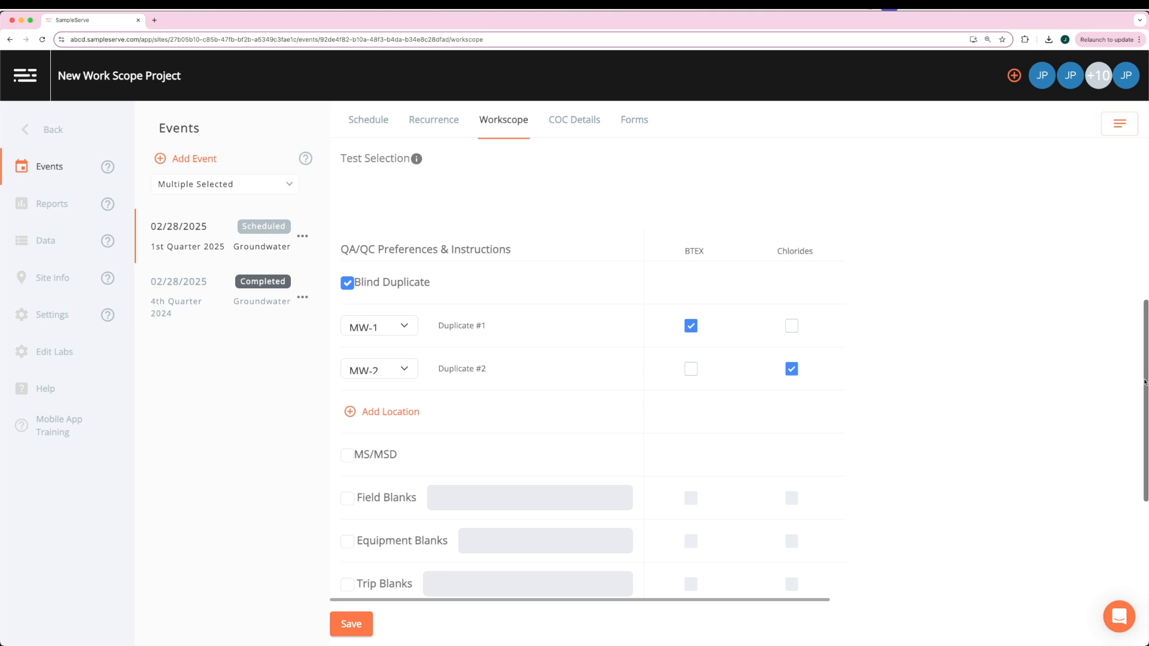
{"action": "left_click_drag", "start_coordinate": [1145, 378], "coordinate": [1136, 482]}
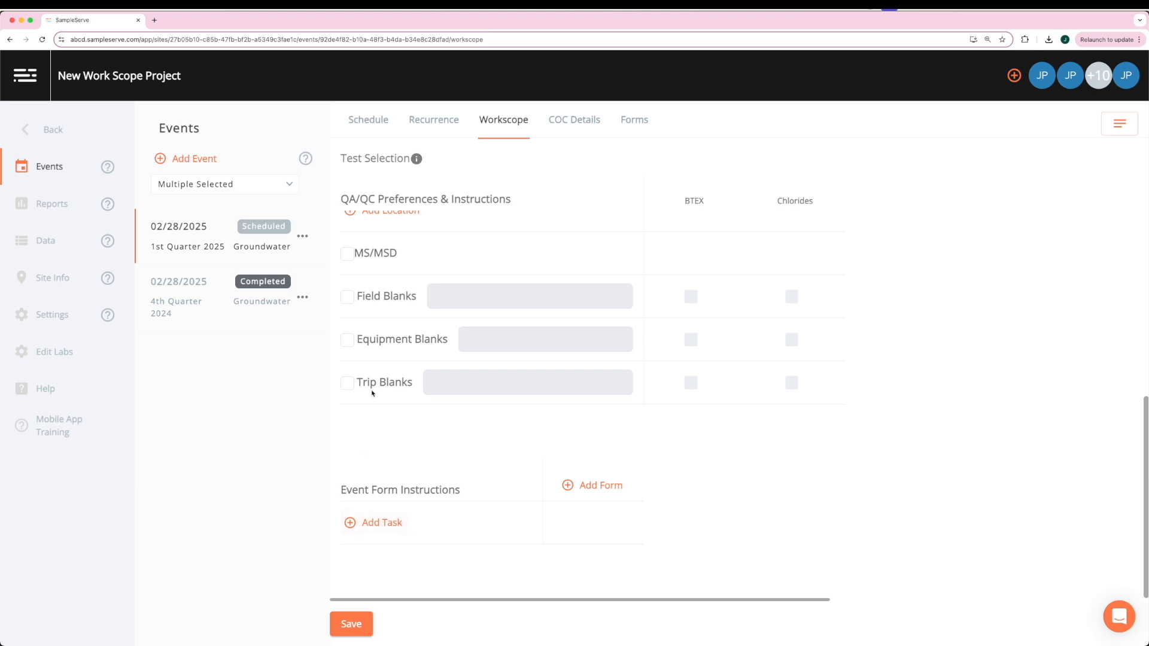
Step: Create a new Groundwater event named "Gauging" with the sampling date 02/28/2025
{"action": "left_click", "coordinate": [203, 167]}
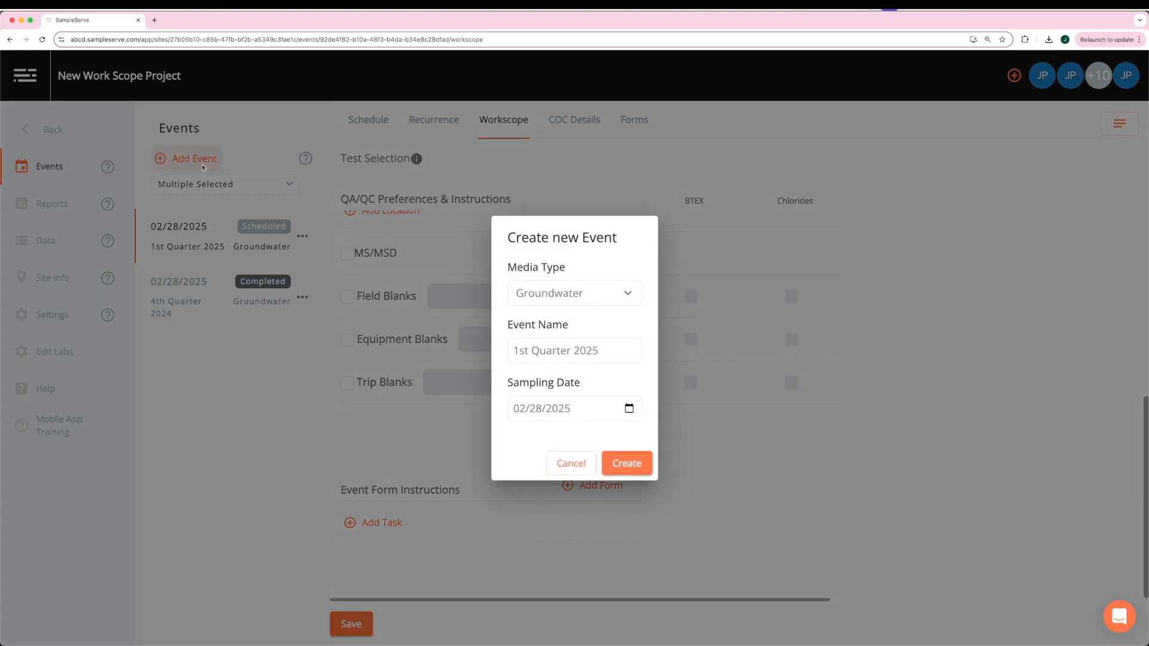
{"action": "triple_click", "coordinate": [564, 352]}
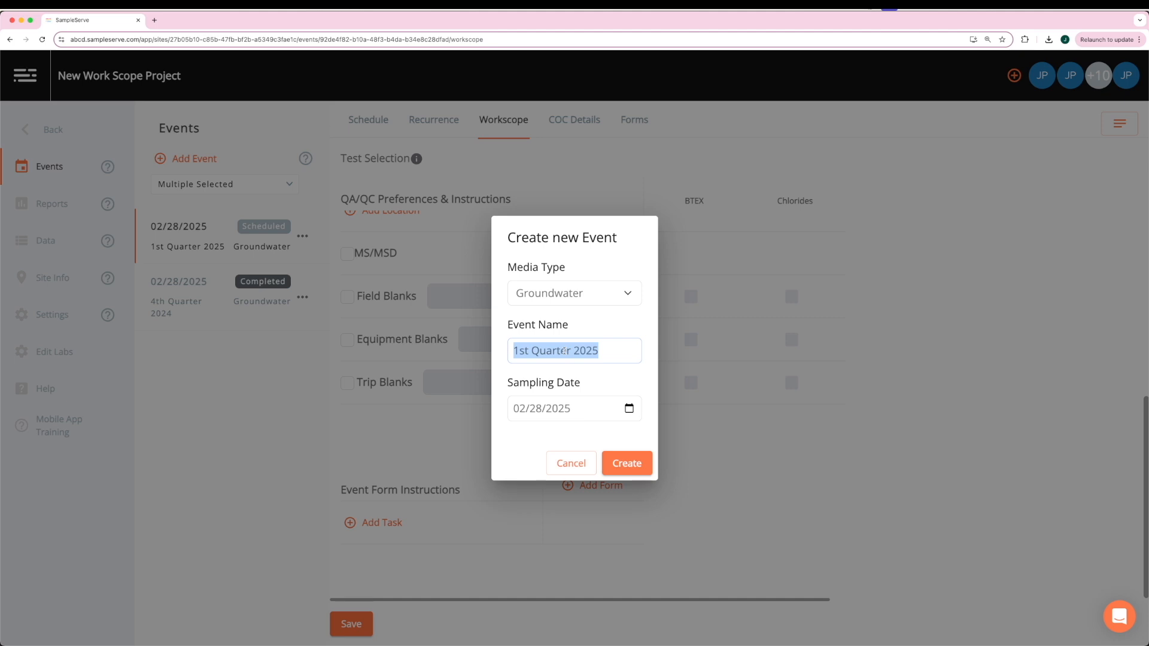
{"action": "type", "text": "Gauging"}
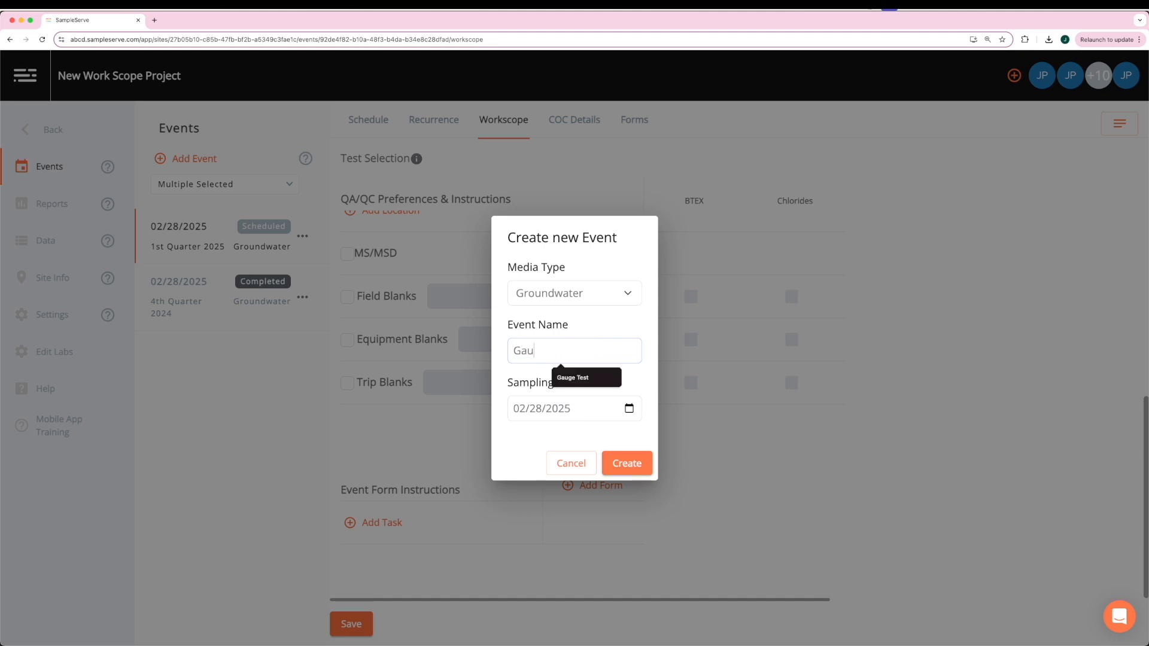
{"action": "left_click", "coordinate": [624, 458]}
Step: Set the task of wells MW-1 to MW-4 in the Gauging event to Gauge Only and save the event
{"action": "left_click", "coordinate": [492, 280]}
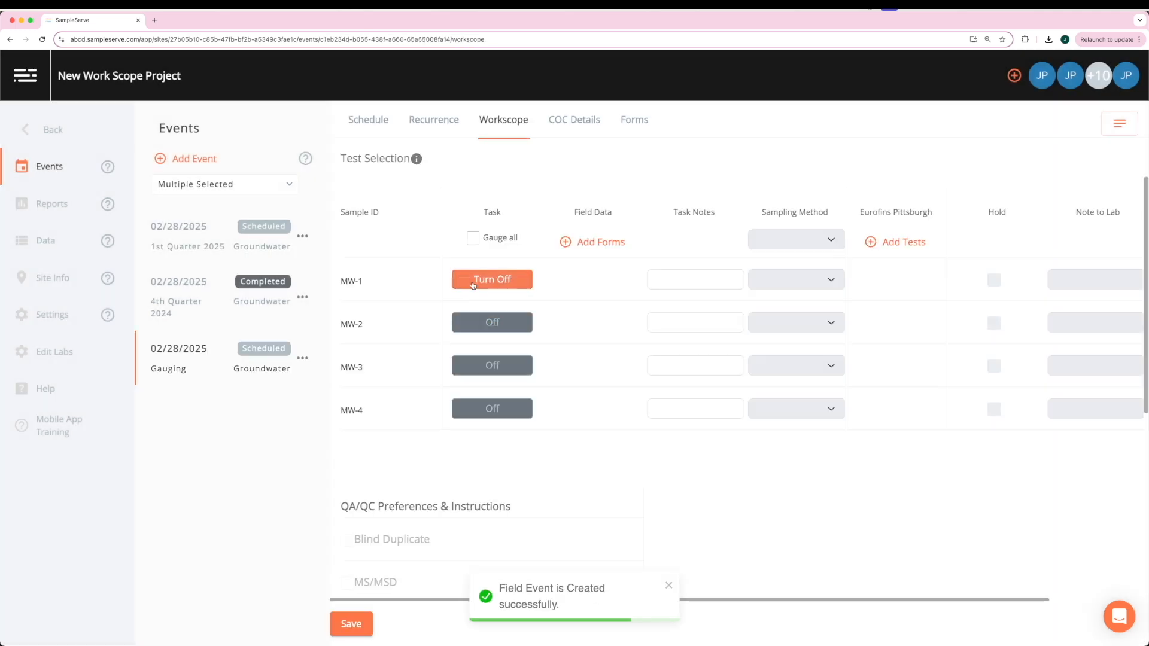
{"action": "left_click", "coordinate": [491, 323]}
{"action": "left_click", "coordinate": [492, 366]}
{"action": "left_click", "coordinate": [489, 407]}
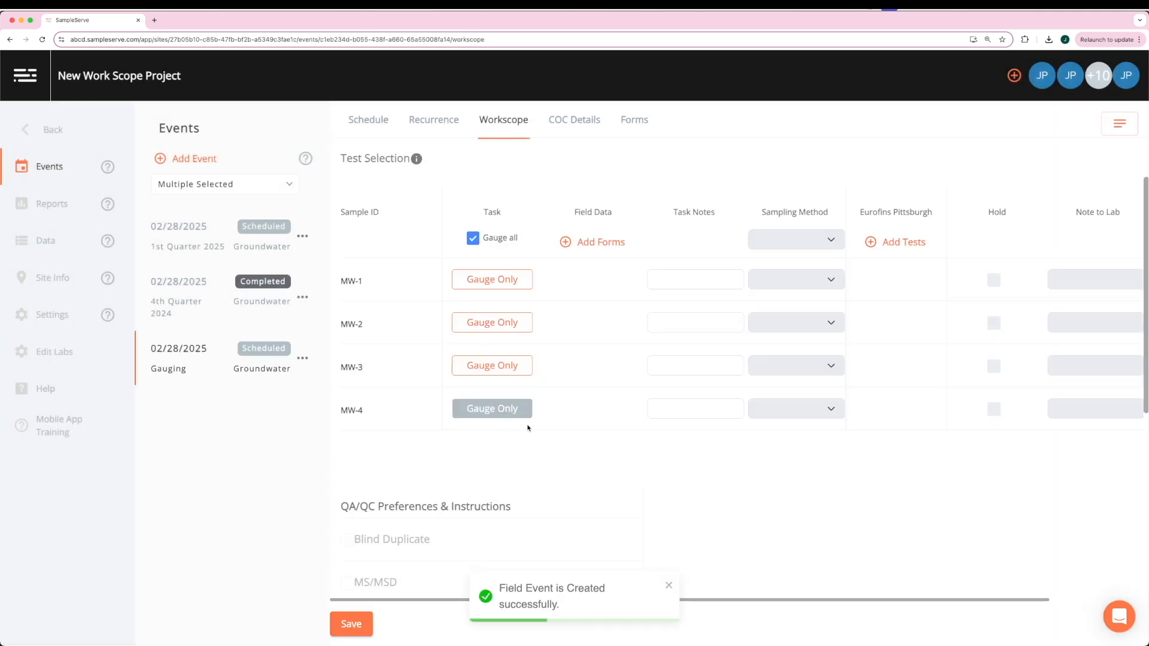
{"action": "left_click", "coordinate": [357, 624]}
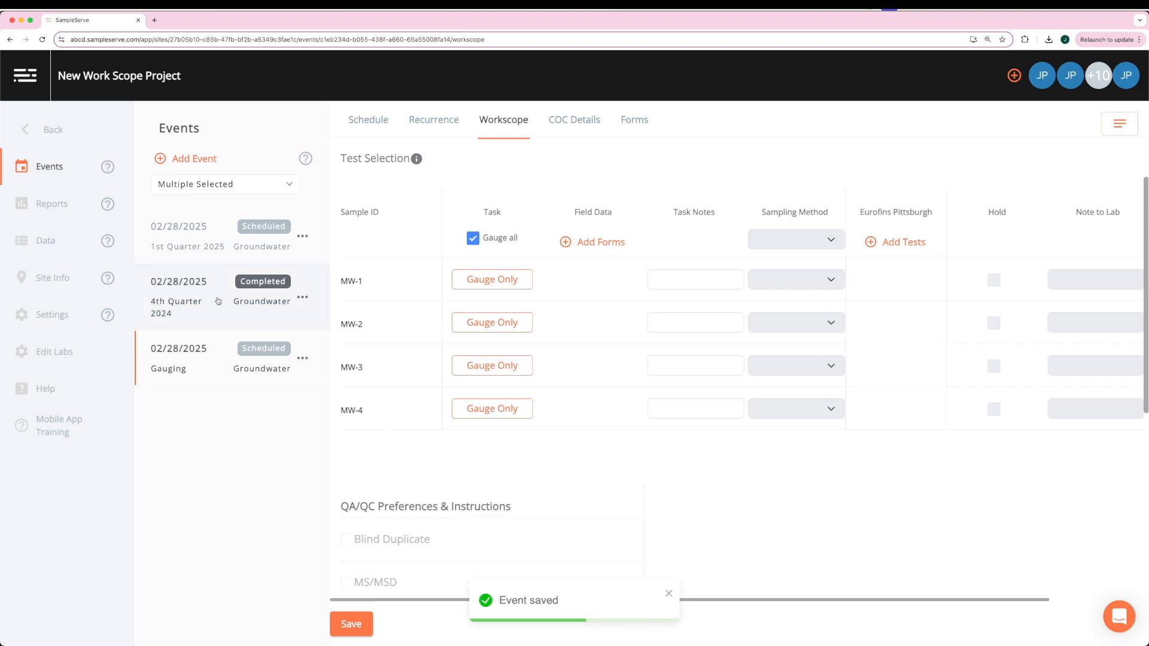
Step: Reopen the 1st Quarter 2025 event and add a "Safety Meeting" task to its event form instructions
{"action": "left_click", "coordinate": [281, 239]}
{"action": "left_click", "coordinate": [386, 525]}
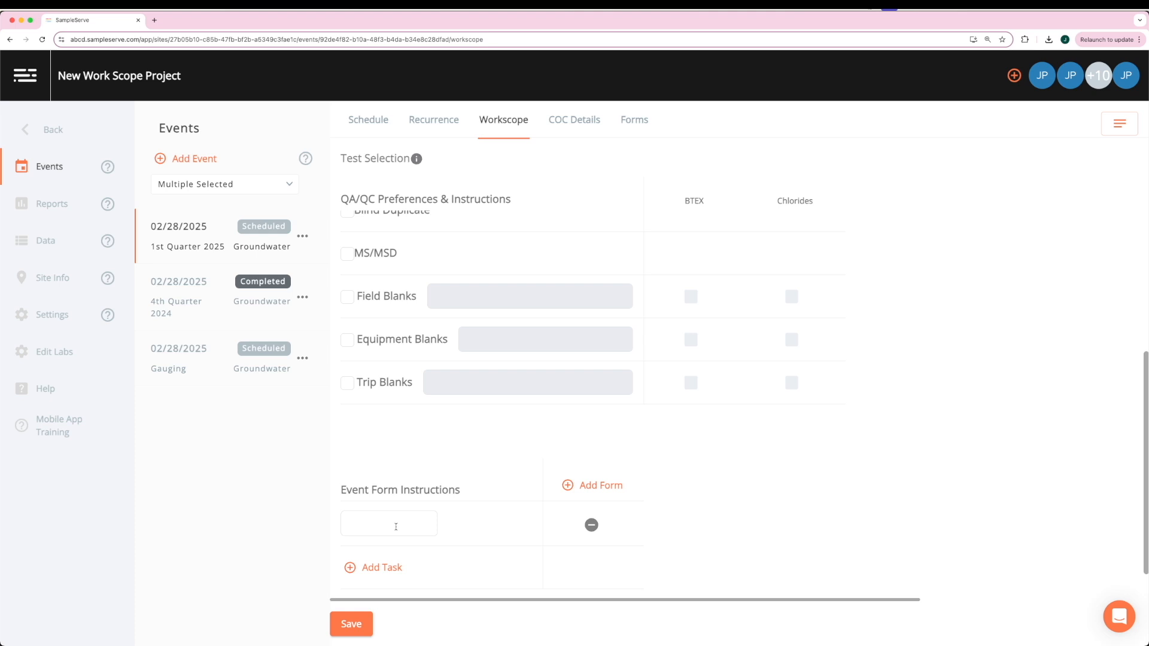
{"action": "left_click", "coordinate": [396, 526]}
{"action": "left_click", "coordinate": [406, 566]}
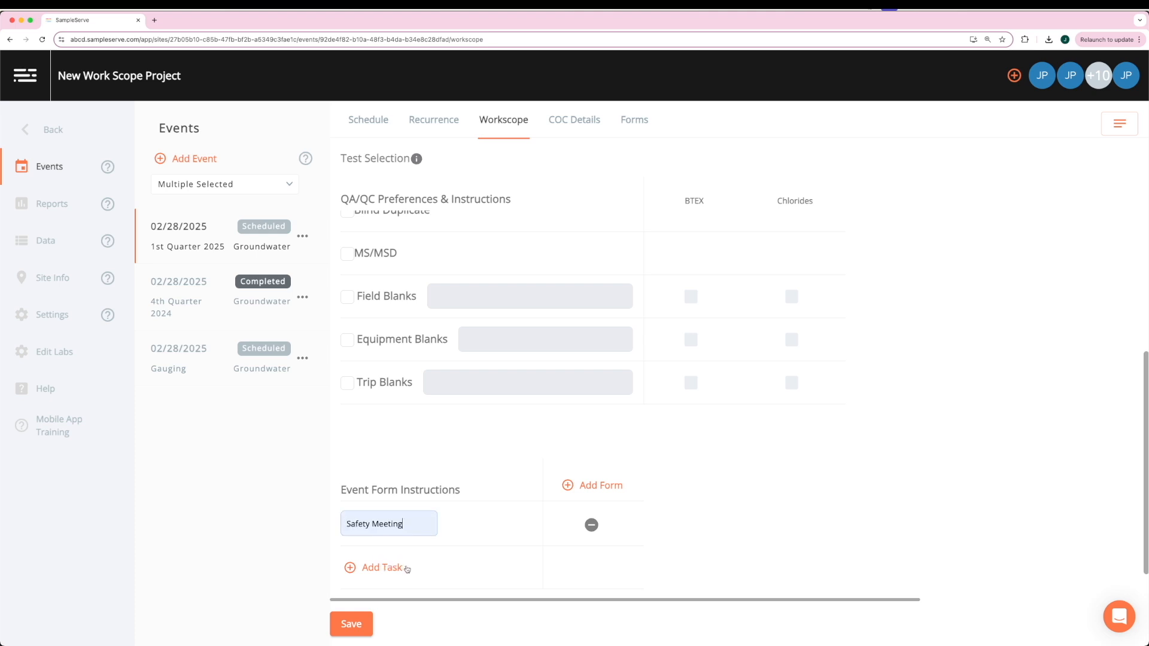
Step: Add the Safety Tailgate Form to the event form instructions, apply it to the Safety Meeting task and save the event
{"action": "left_click", "coordinate": [587, 488]}
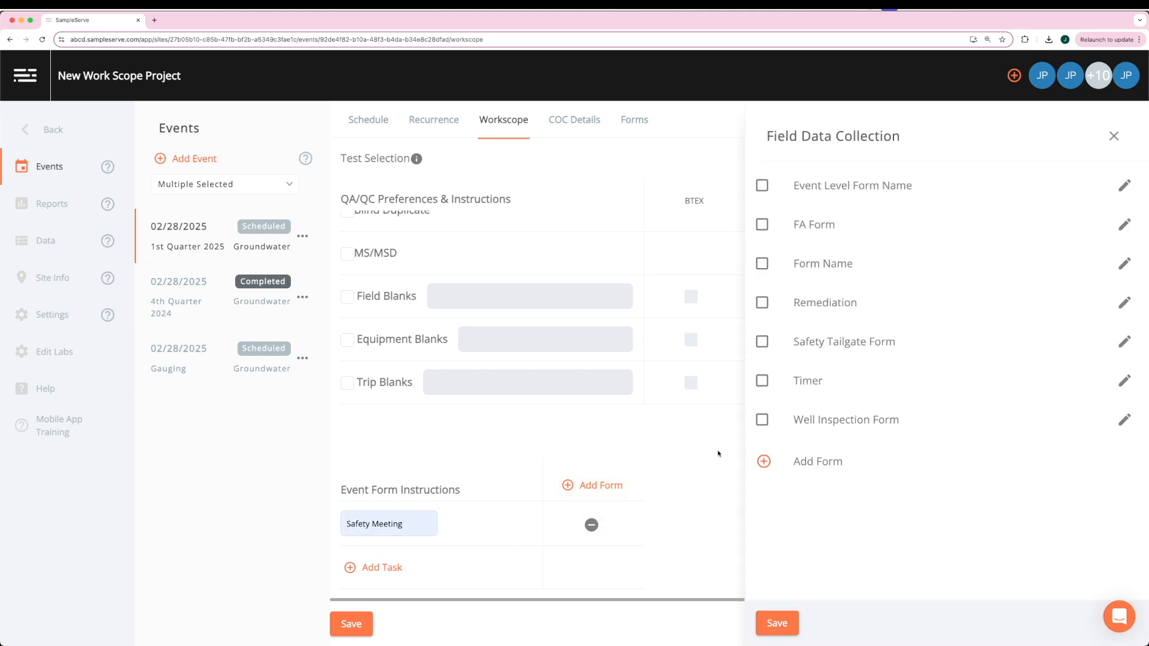
{"action": "left_click", "coordinate": [761, 342]}
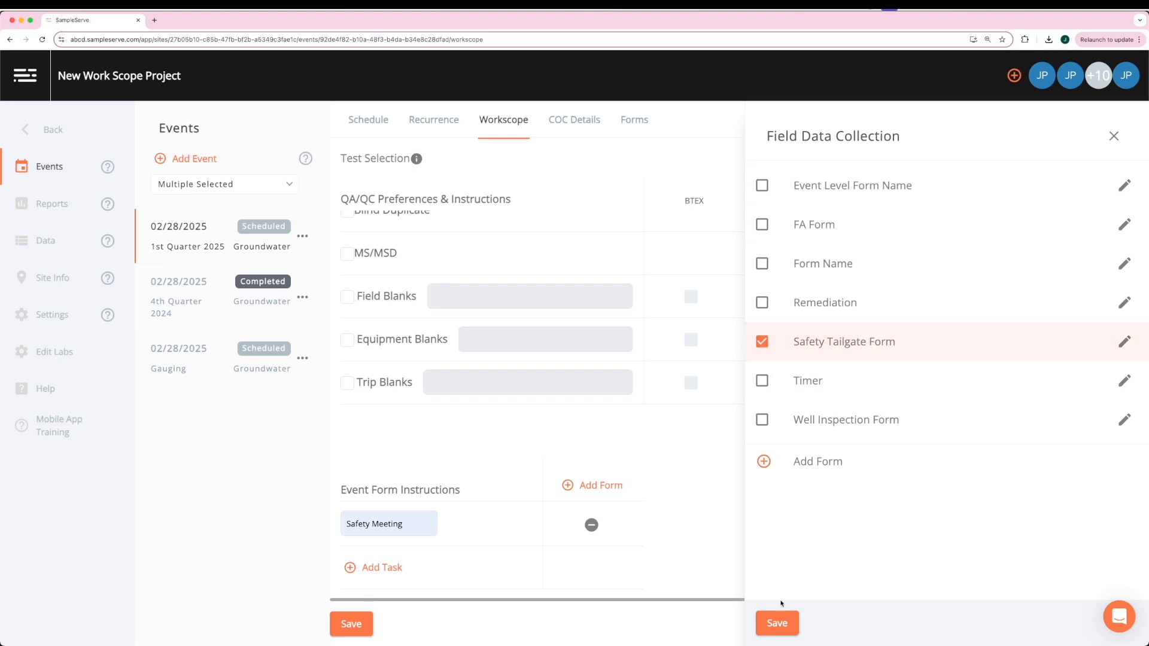
{"action": "left_click", "coordinate": [776, 623]}
{"action": "left_click", "coordinate": [592, 526]}
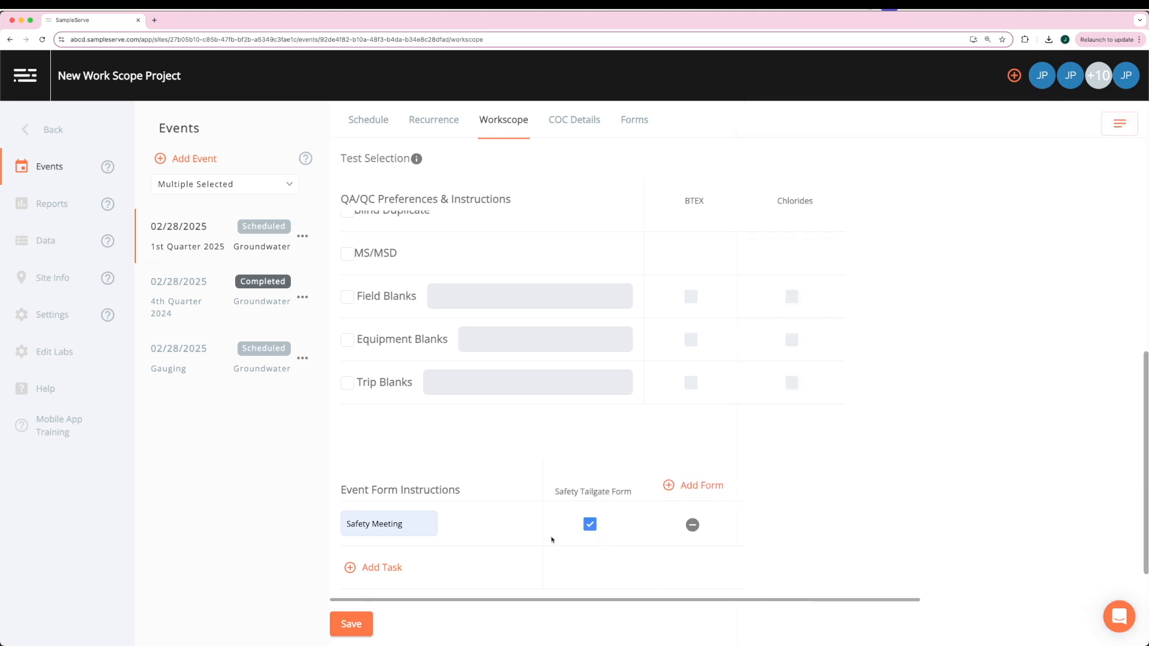
{"action": "left_click", "coordinate": [351, 625]}
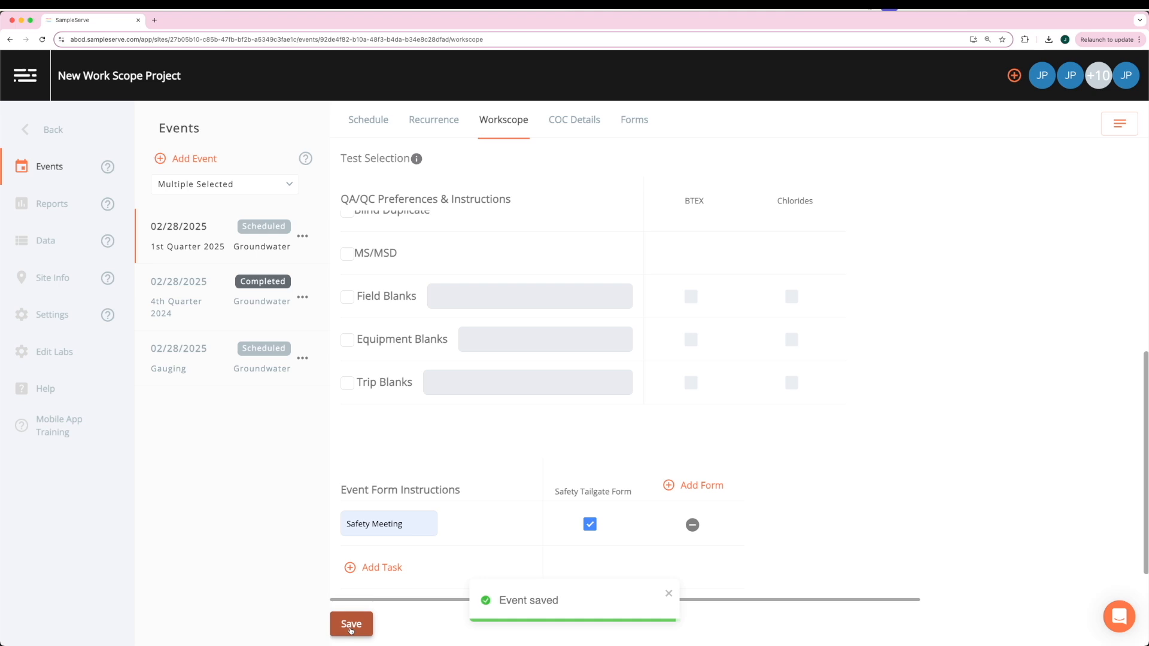